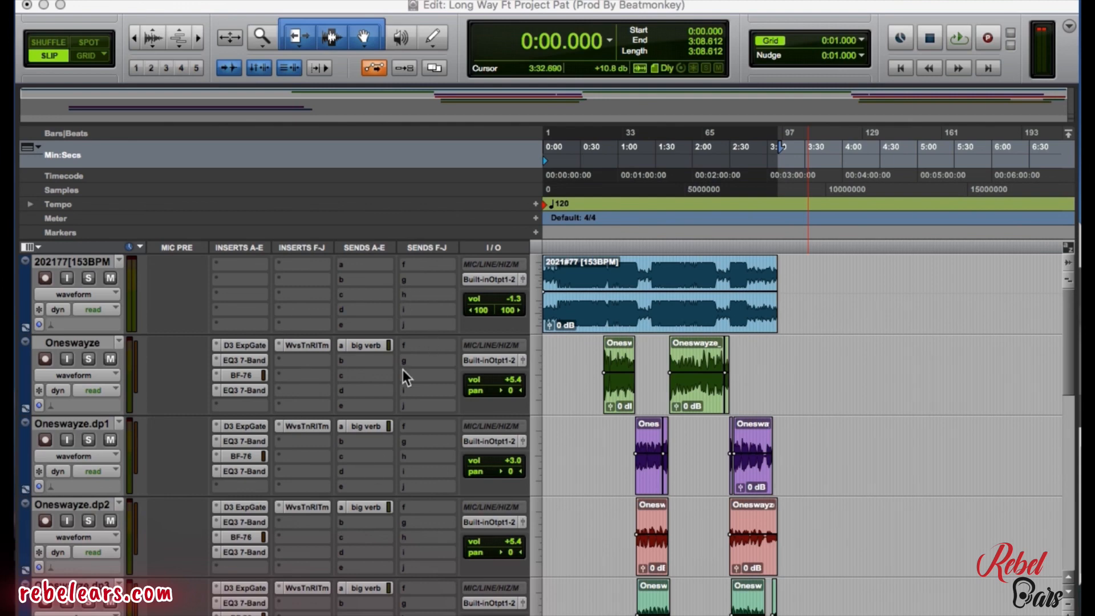
Step: Select the p1_02-01 clip and play it briefly to audition the vocal
scroll(252, 336, "down", 5)
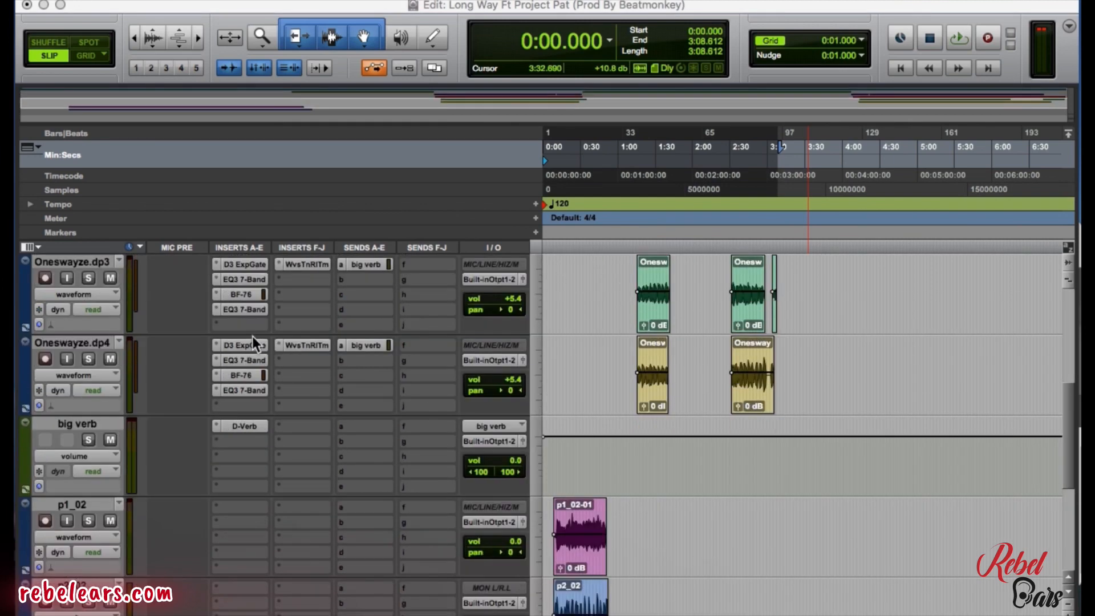
scroll(252, 336, "up", 5)
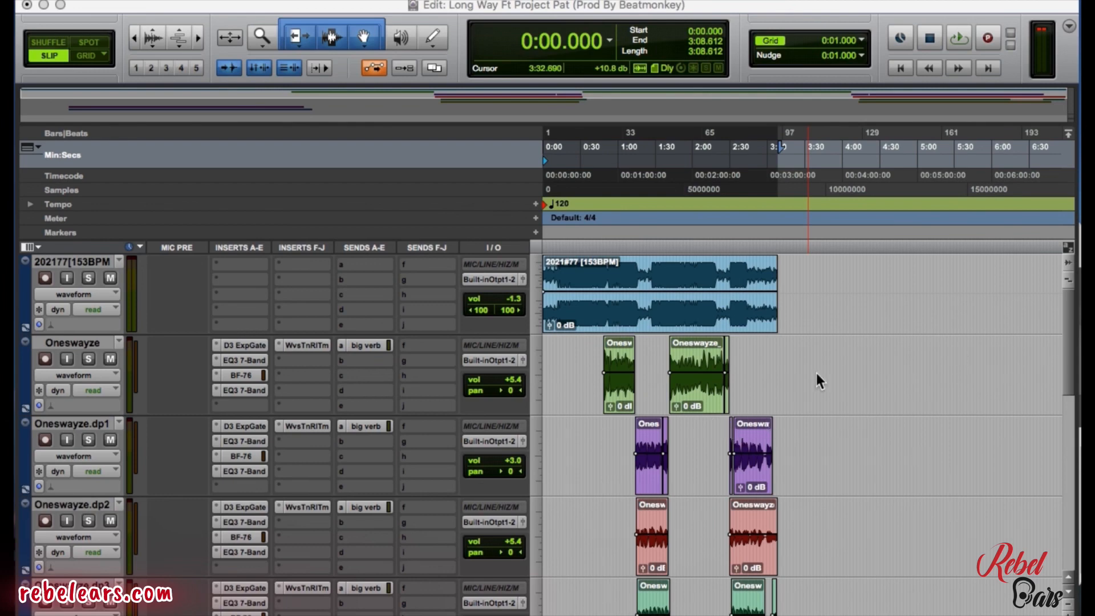
scroll(819, 382, "down", 15)
scroll(816, 373, "up", 4)
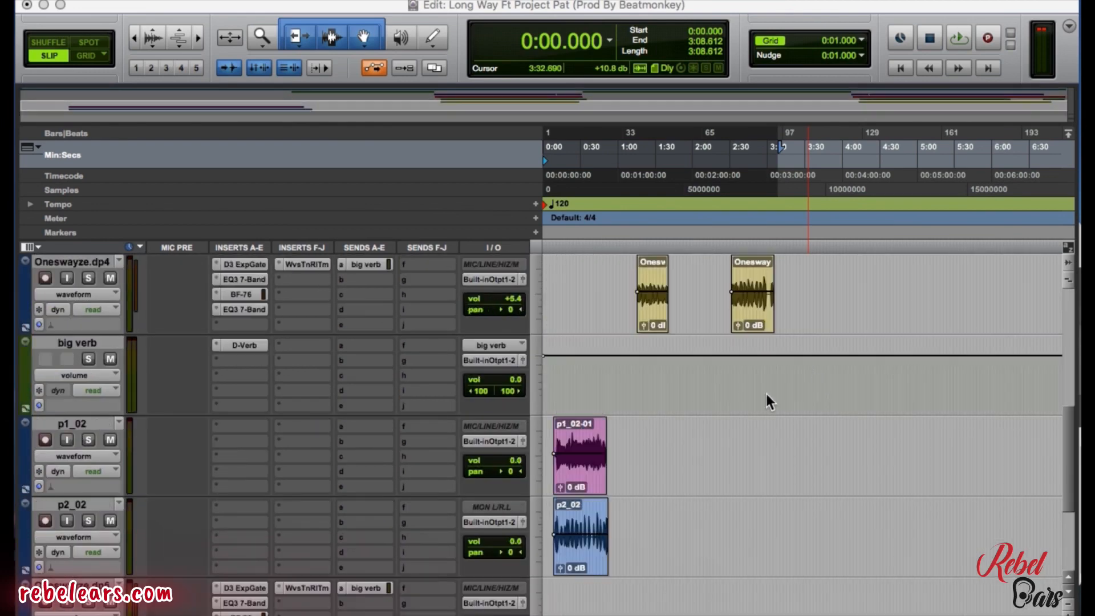
left_click(585, 485)
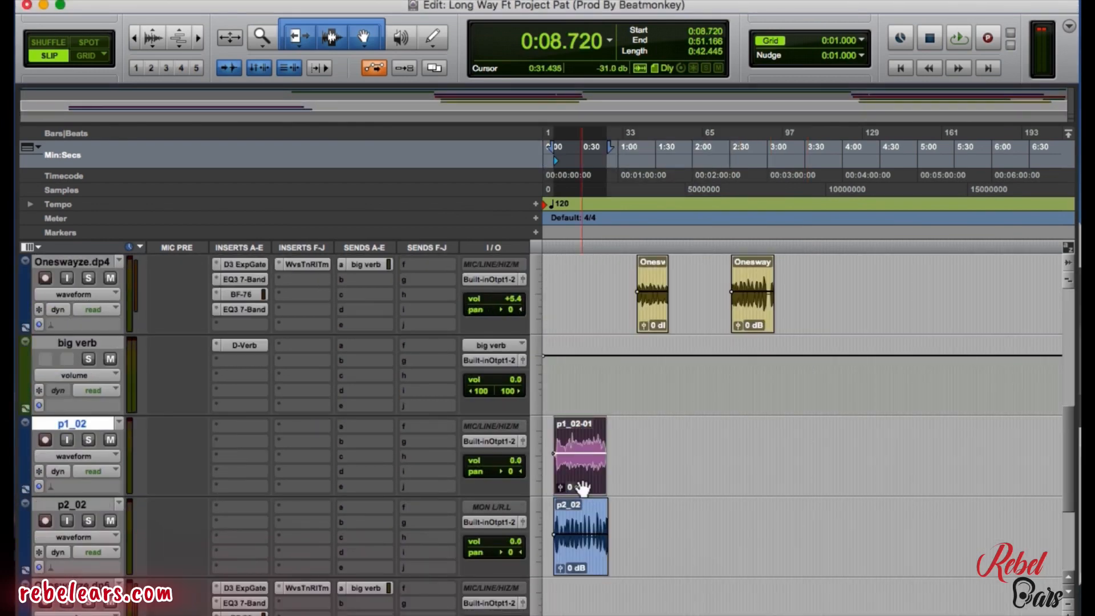
key("space")
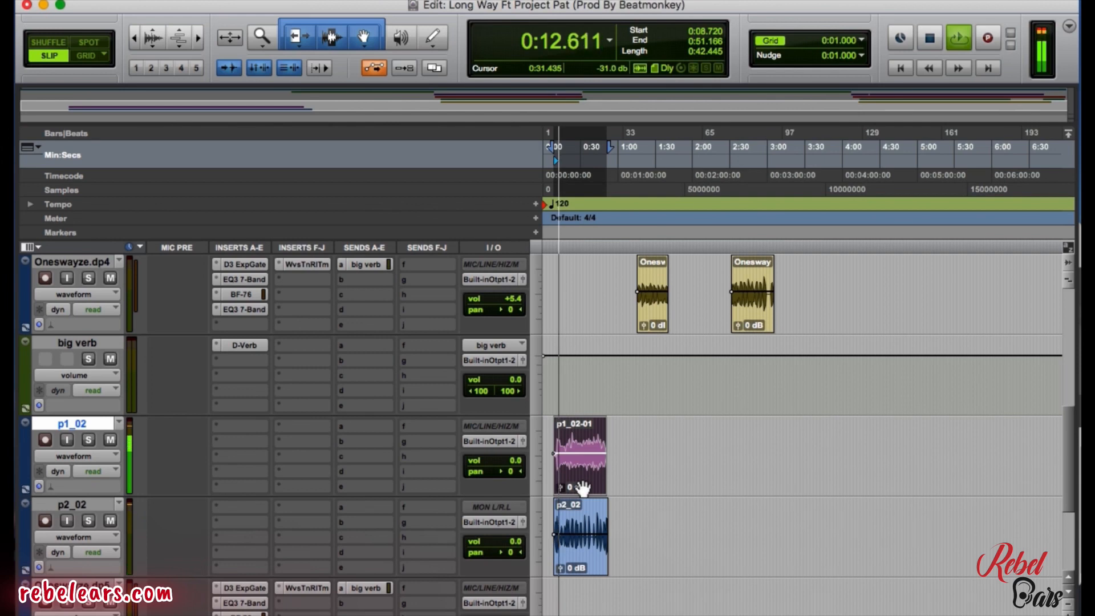
key("space")
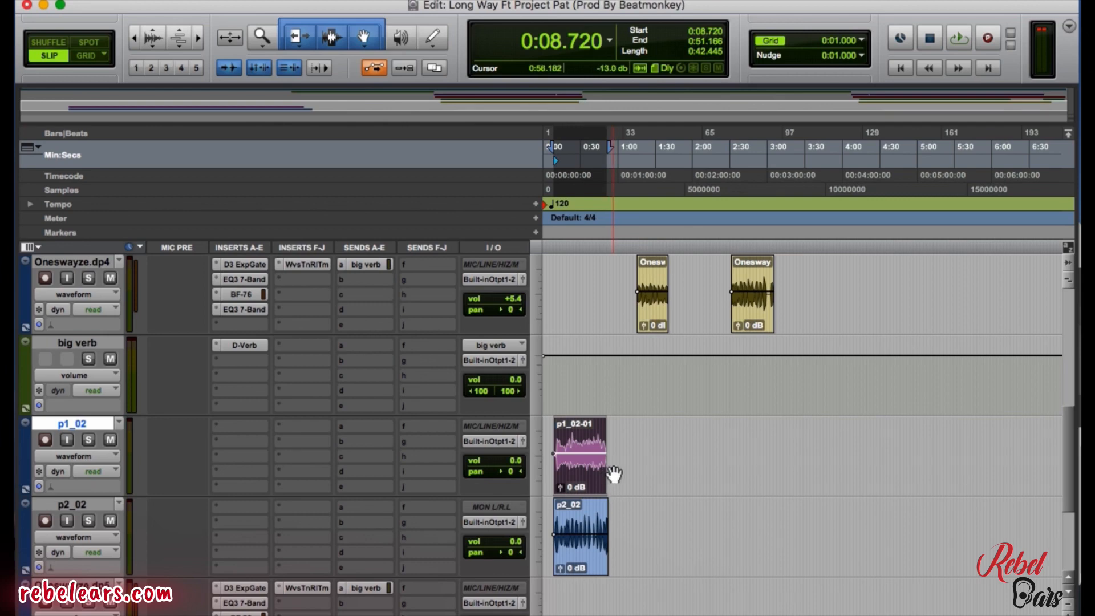
Step: Select the range from 3:08.612 back to 0:00.000 across the vocal tracks Oneswayze through Oneswayze.dp4
scroll(627, 465, "up", 10)
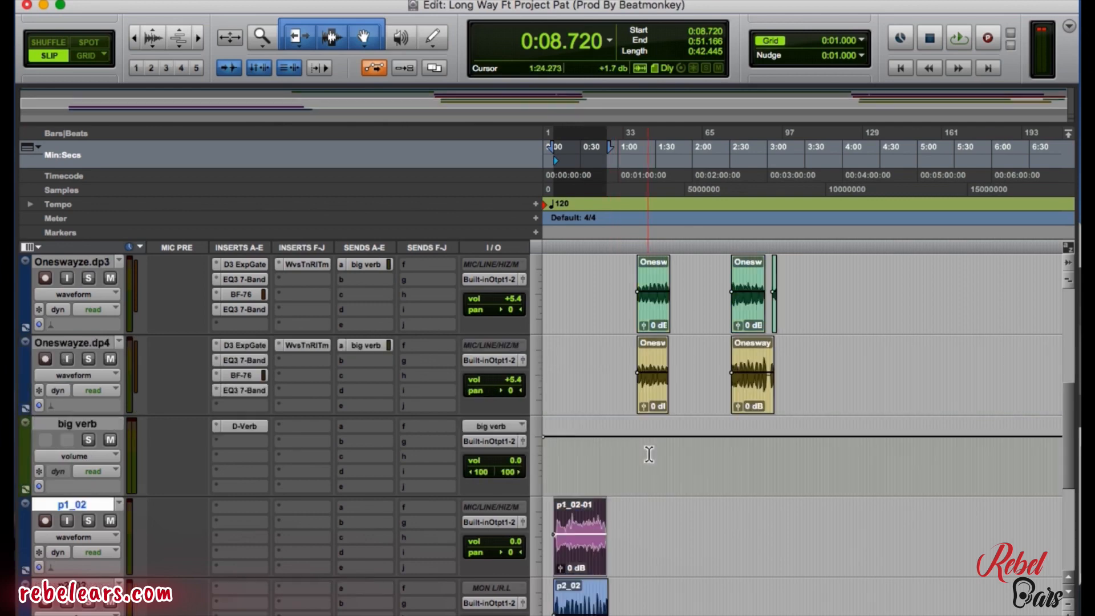
scroll(771, 374, "down", 6)
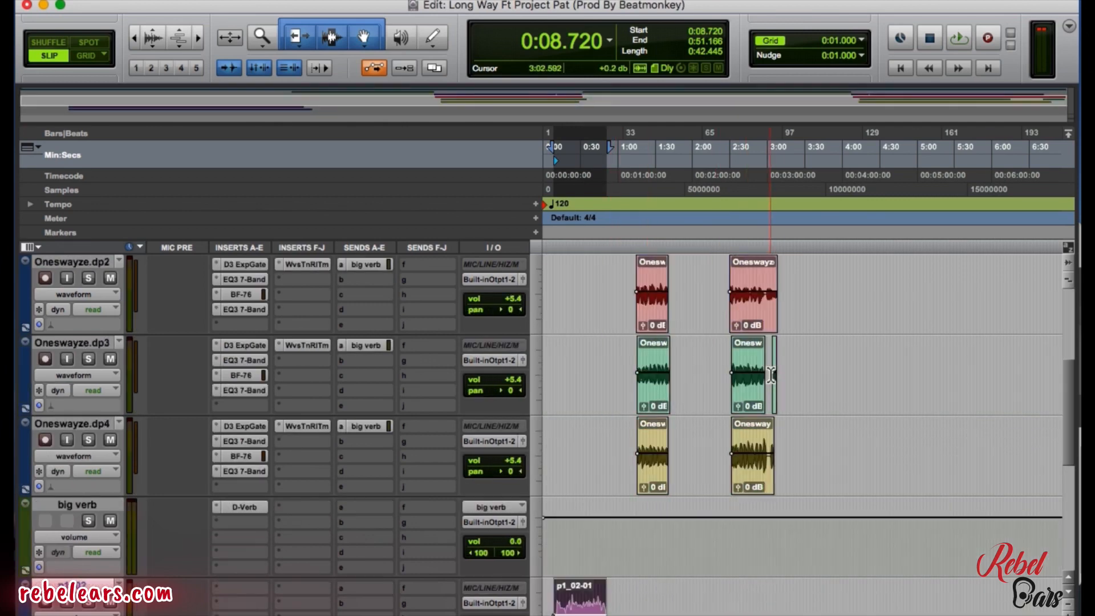
scroll(775, 371, "up", 2)
scroll(779, 369, "up", 2)
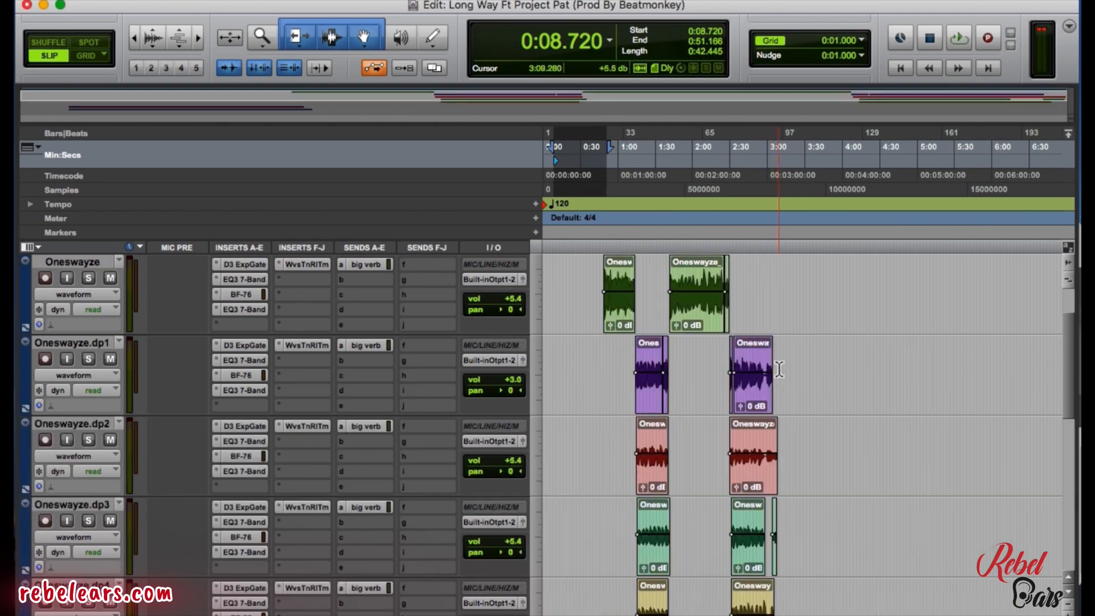
scroll(782, 271, "up", 2)
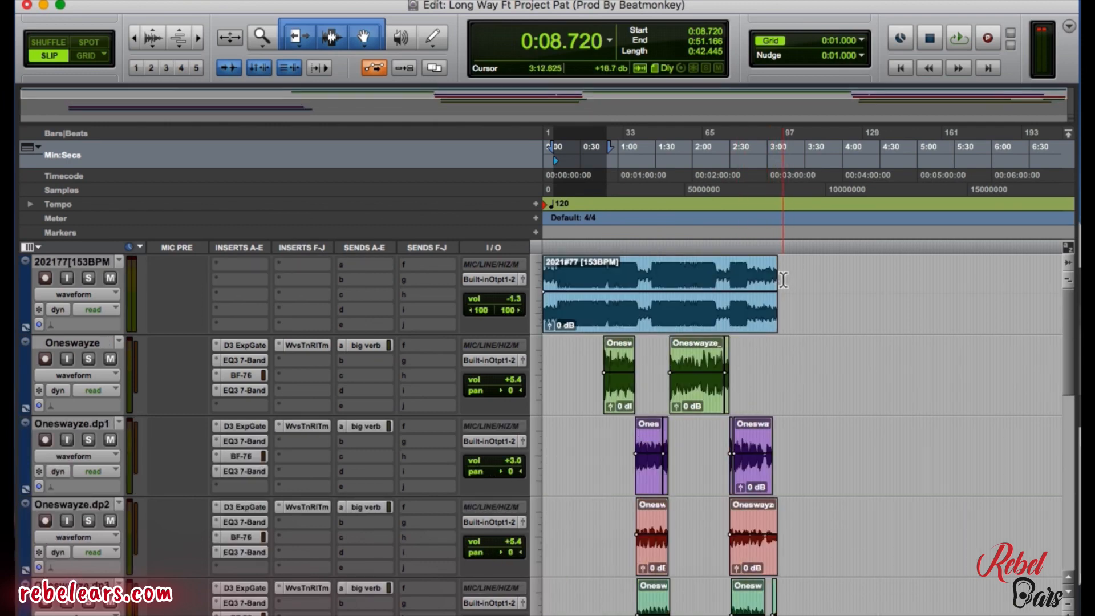
left_click_drag(778, 343, 483, 593)
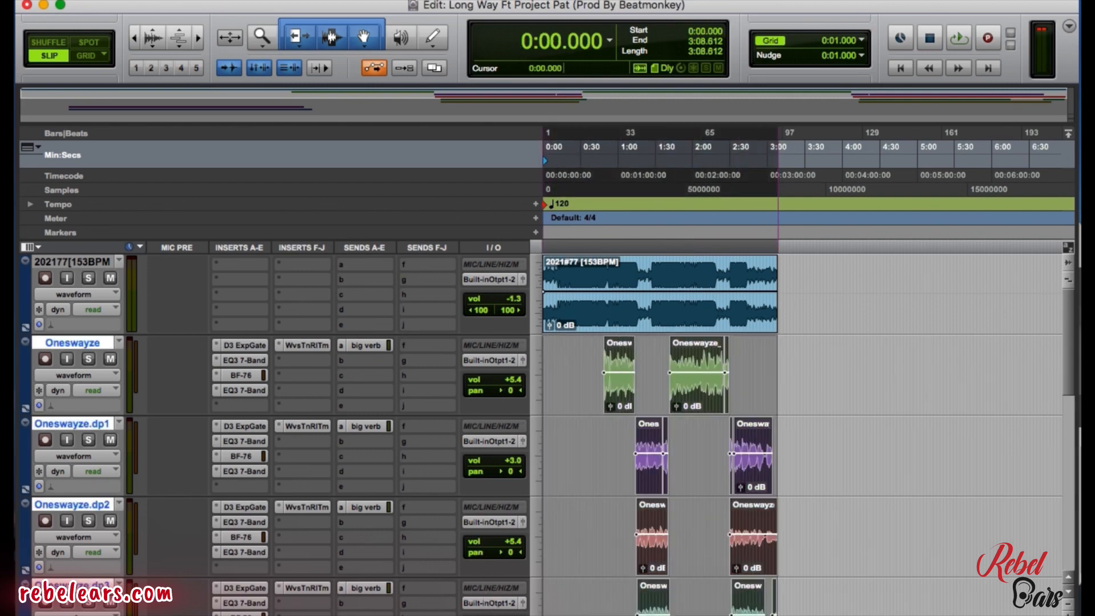
scroll(540, 435, "down", 3)
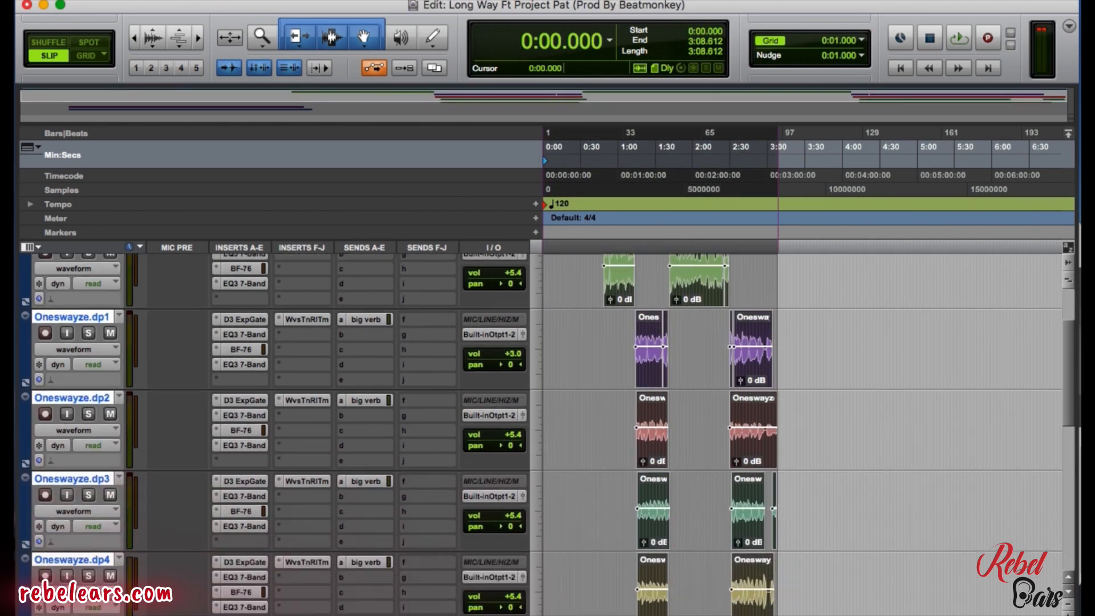
scroll(540, 435, "down", 2)
left_click_drag(492, 614, 492, 529)
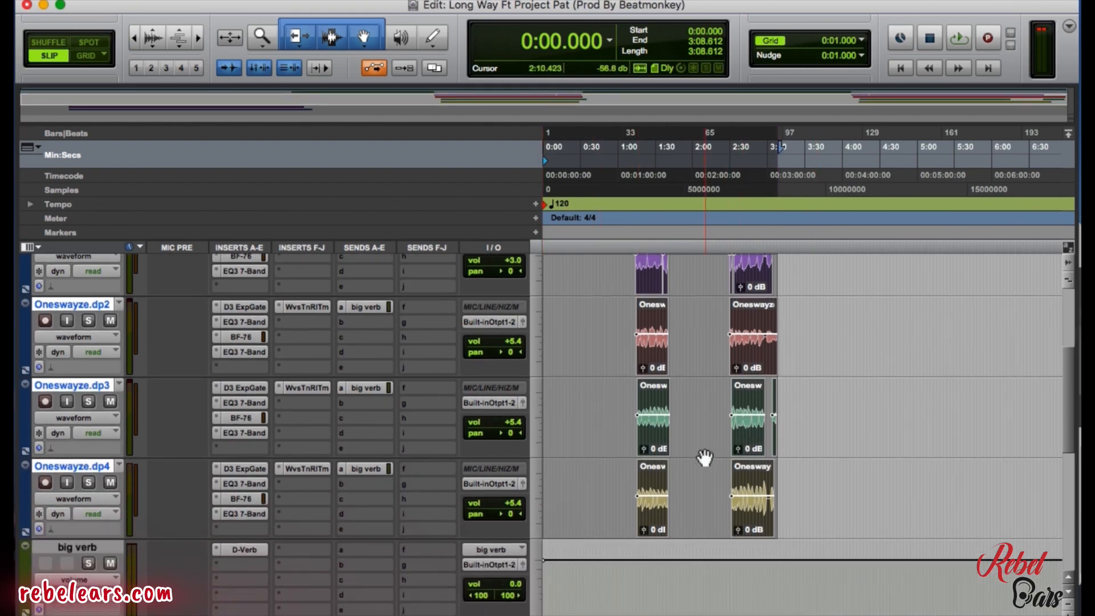
scroll(681, 562, "down", 3)
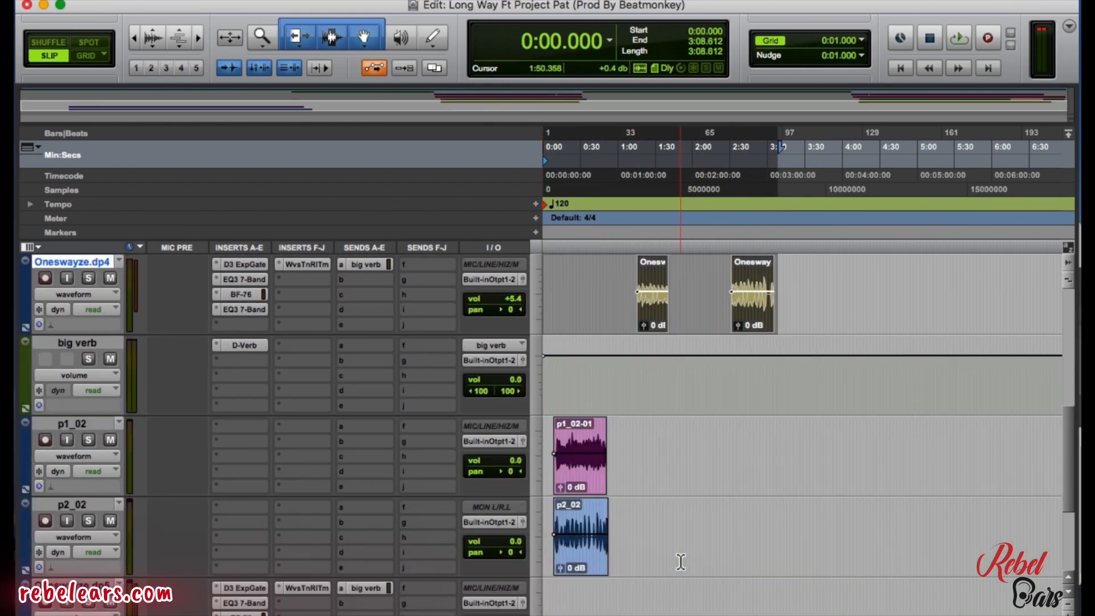
scroll(681, 562, "up", 6)
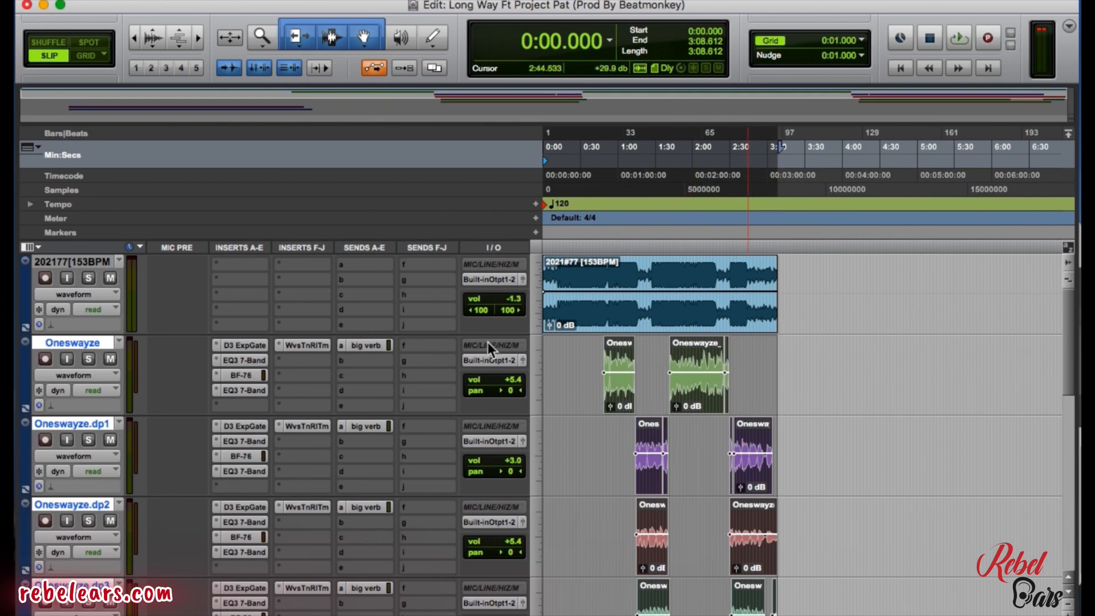
Step: Reselect the Oneswayze through dp4 vocal tracks from 0:00.000 to 3:07.274 and inspect the range's end against the last clips
left_click(784, 362)
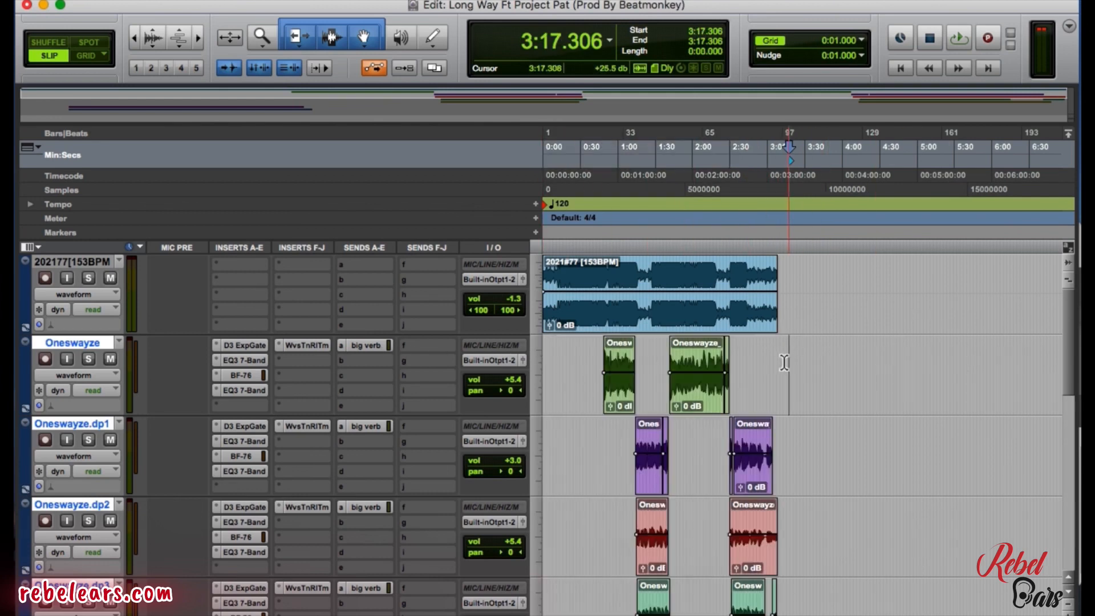
left_click(776, 343)
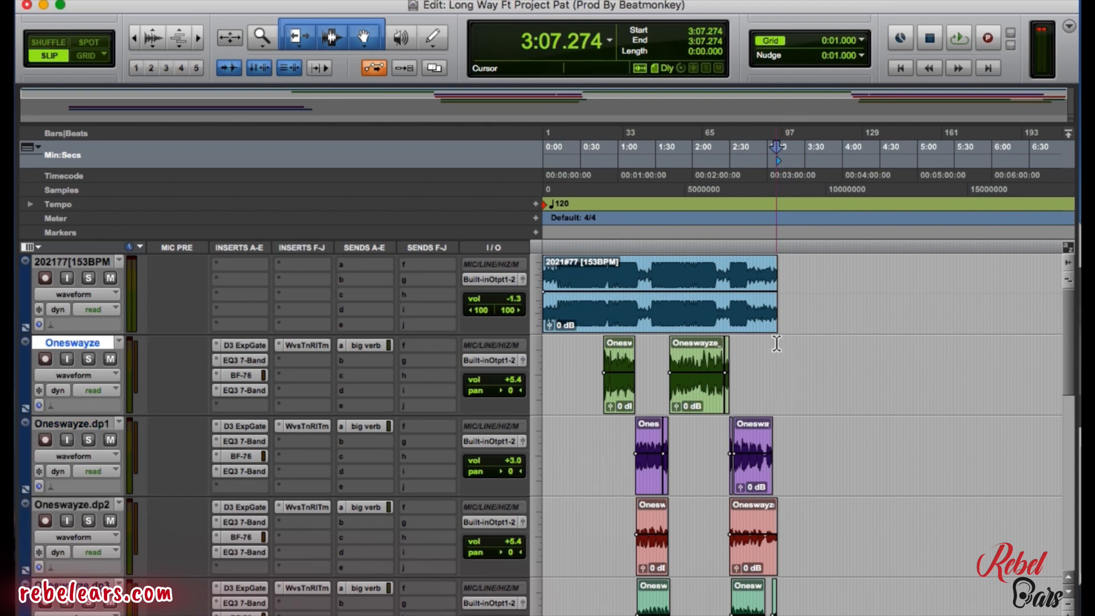
left_click_drag(776, 343, 511, 345)
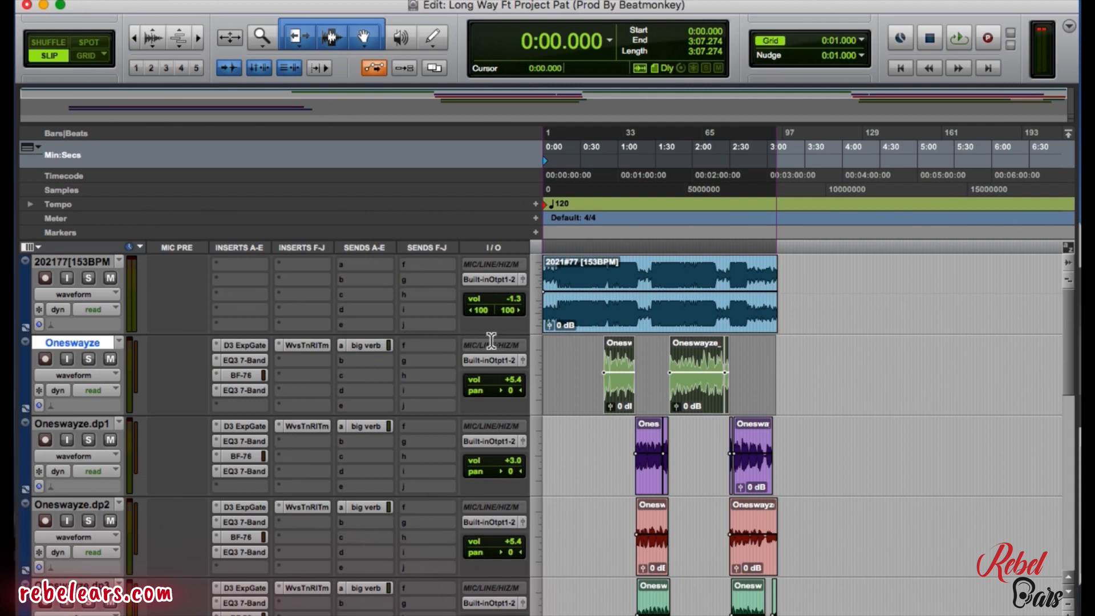
mouse_move(440, 336)
left_mouse_down()
mouse_move(442, 371)
mouse_move(553, 593)
mouse_move(522, 609)
mouse_move(571, 586)
mouse_move(521, 587)
mouse_move(500, 612)
mouse_move(524, 596)
mouse_move(526, 572)
mouse_move(523, 612)
mouse_move(533, 608)
left_mouse_up()
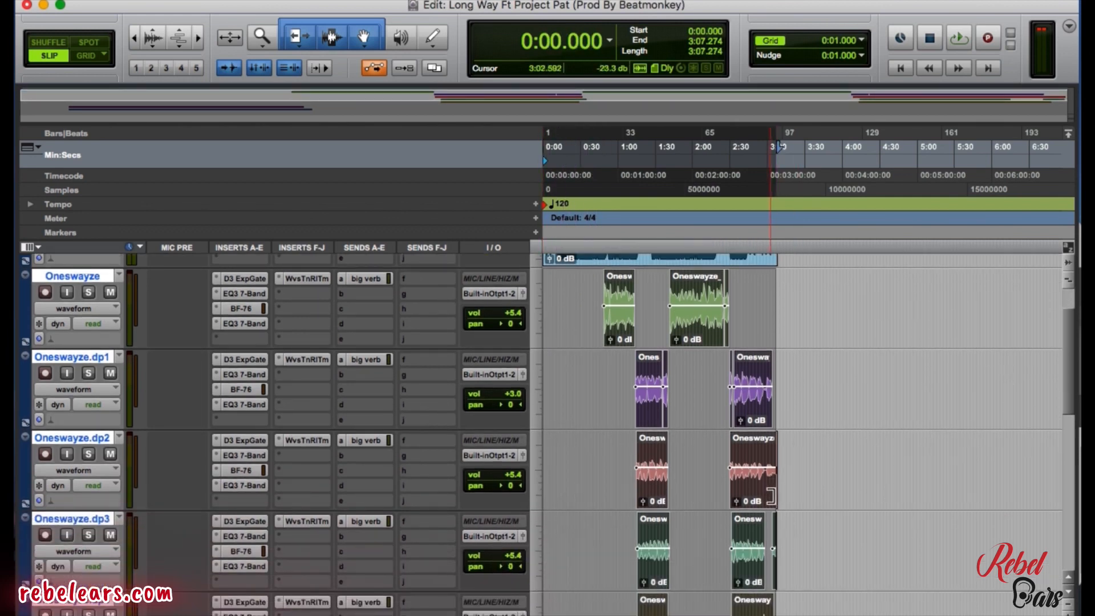
key("t")
key("t")
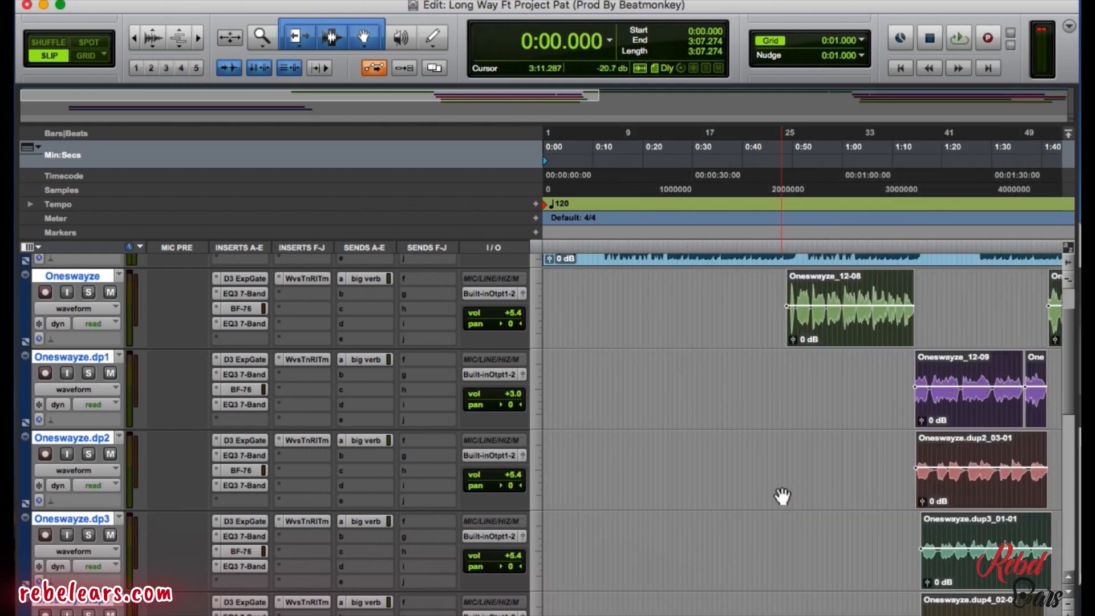
scroll(776, 494, "right", 15)
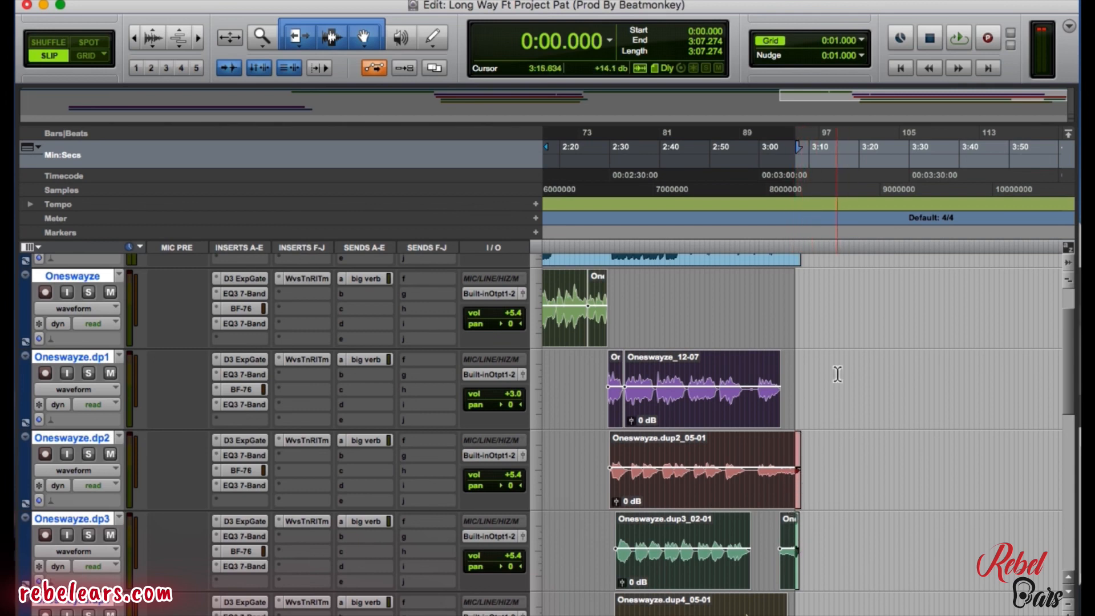
scroll(834, 375, "up", 2)
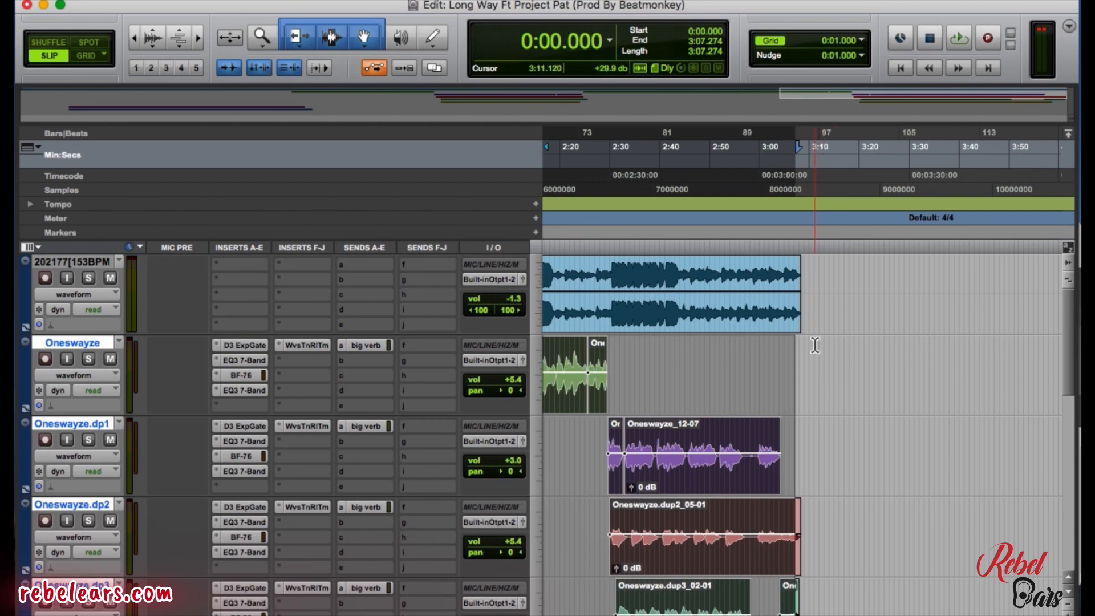
Step: Replace the selection with one from 0:00.000 to 3:10.618 across Oneswayze through Oneswayze.dp4 and review the covered clips
left_click(815, 344)
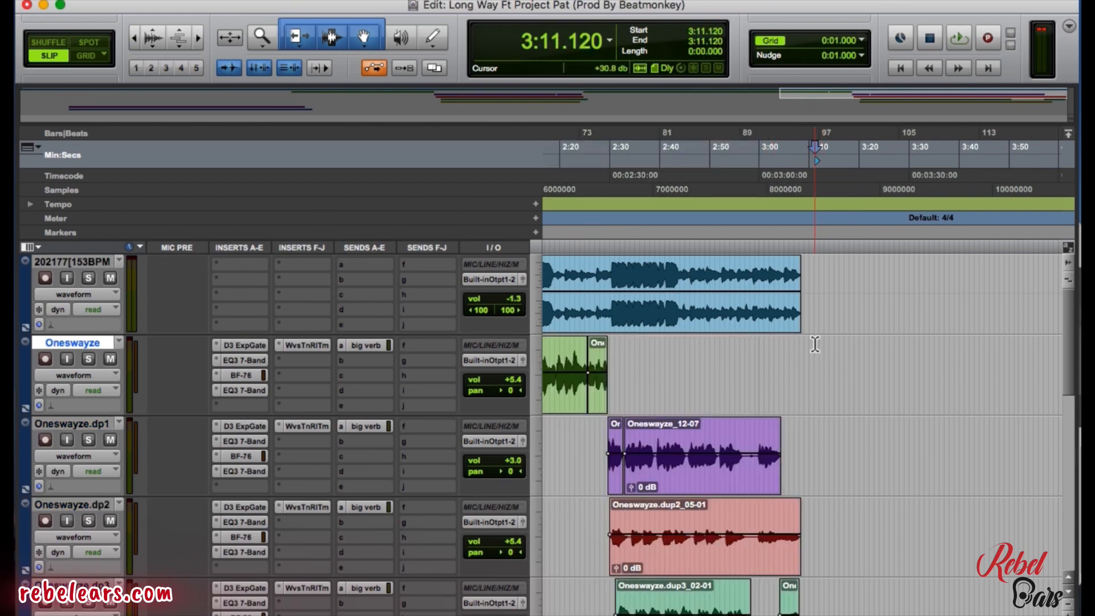
scroll(815, 345, "down", 10)
scroll(815, 345, "up", 10)
left_click_drag(815, 344, 503, 507)
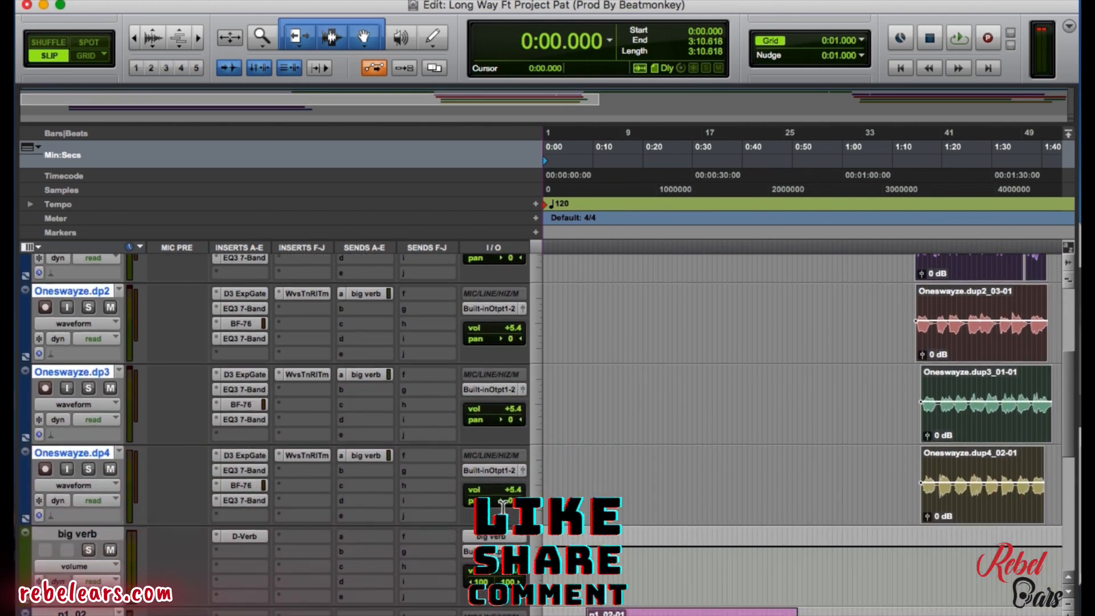
scroll(782, 420, "up", 5)
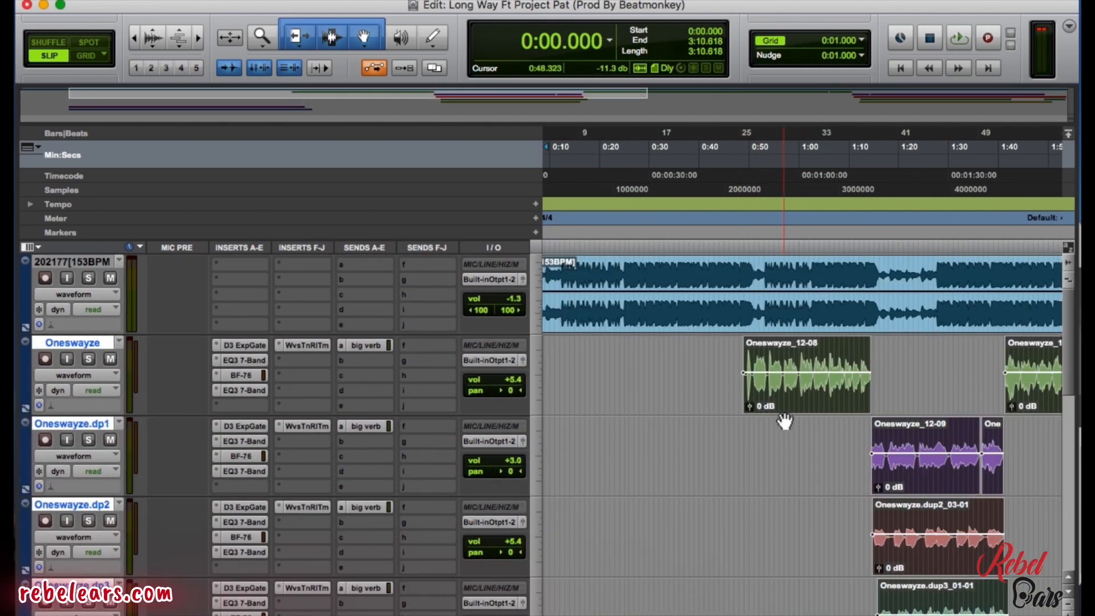
scroll(719, 410, "right", 1)
scroll(719, 410, "left", 2)
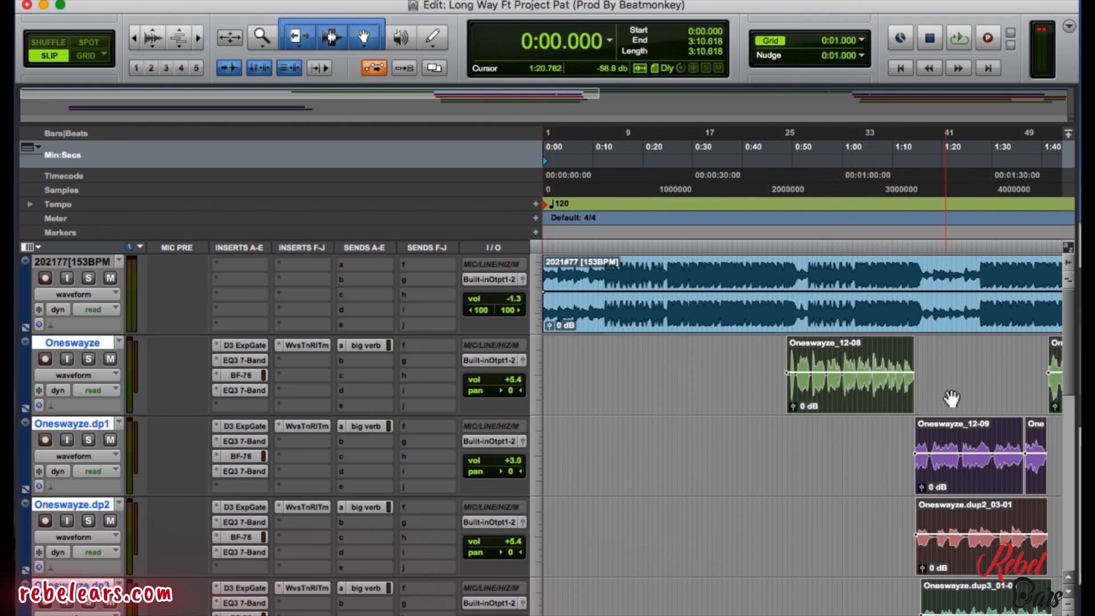
scroll(925, 478, "right", 5)
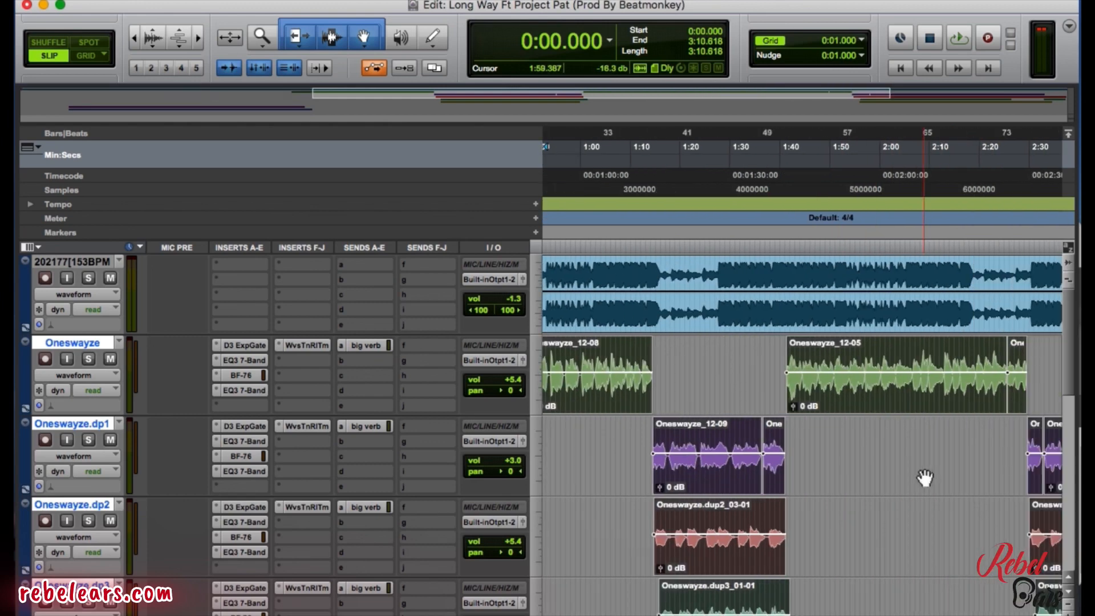
scroll(894, 453, "left", 4)
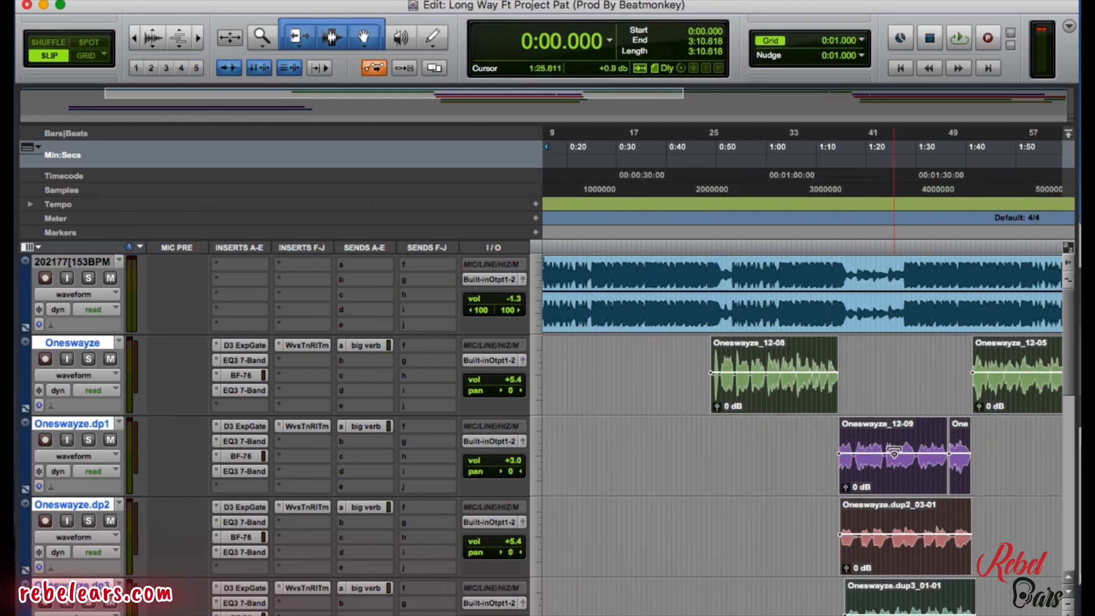
scroll(894, 454, "left", 2)
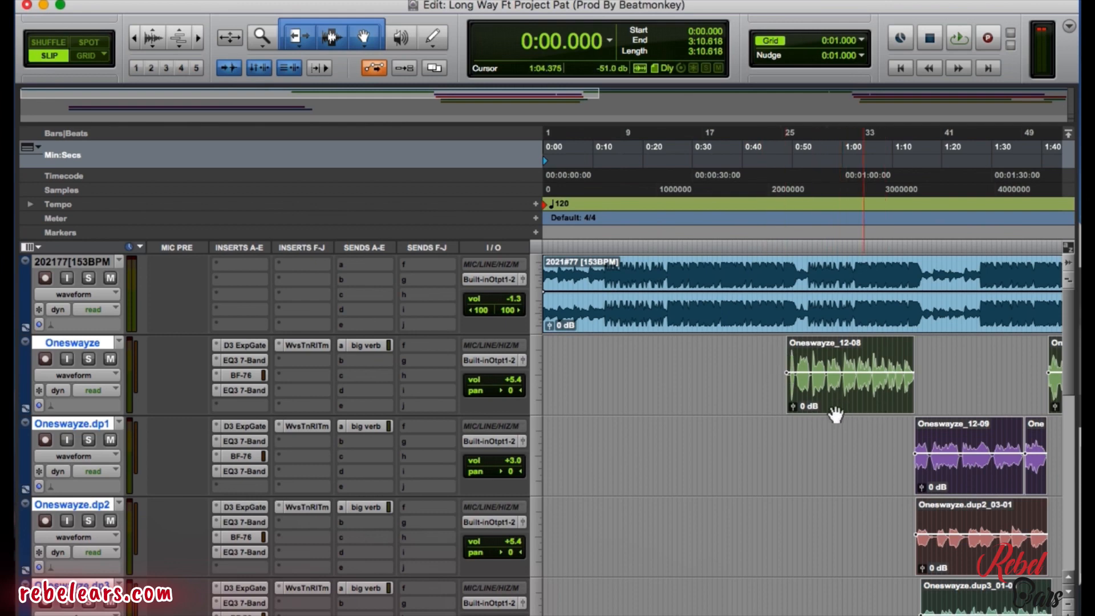
Step: Select the Oneswayze vocal tracks from just before the first clip, 0:45.480, to 3:25.834
left_click(741, 371)
scroll(948, 371, "right", 3)
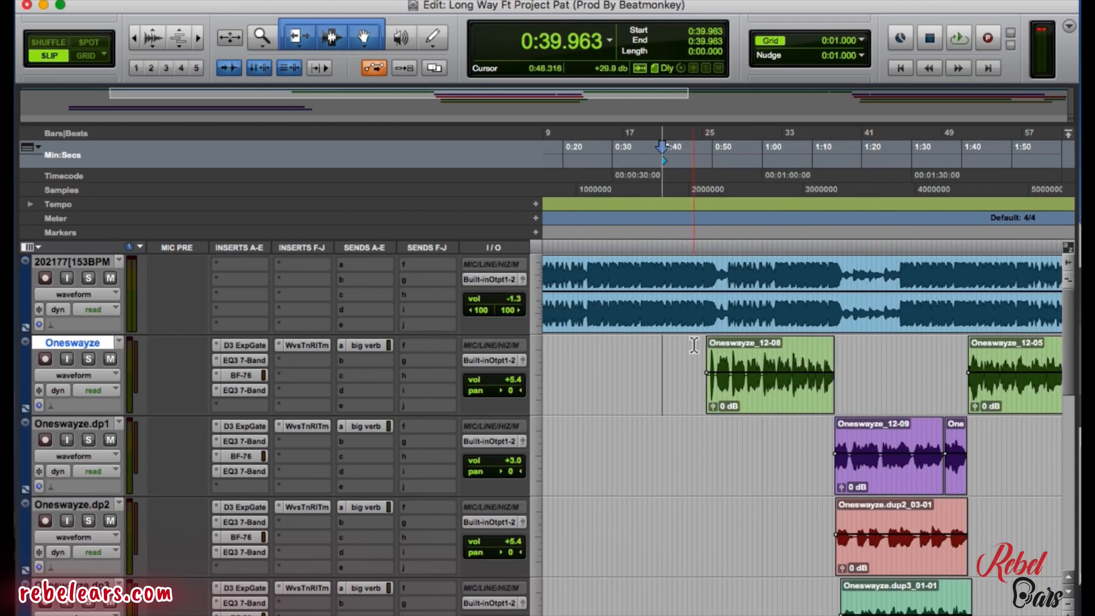
left_click_drag(694, 345, 984, 520)
scroll(992, 520, "left", 10)
scroll(993, 520, "up", 5)
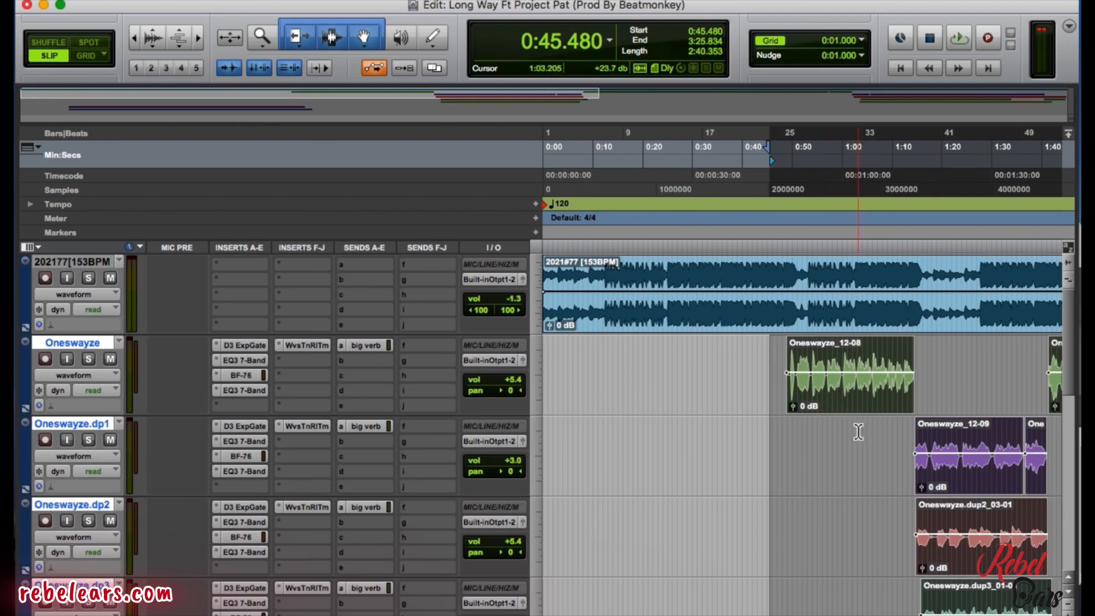
Step: Select the full song range from 0:00.000 to 3:12.625 across the vocal tracks Oneswayze through Oneswayze.dp4
scroll(858, 432, "right", 10)
left_click(1006, 346)
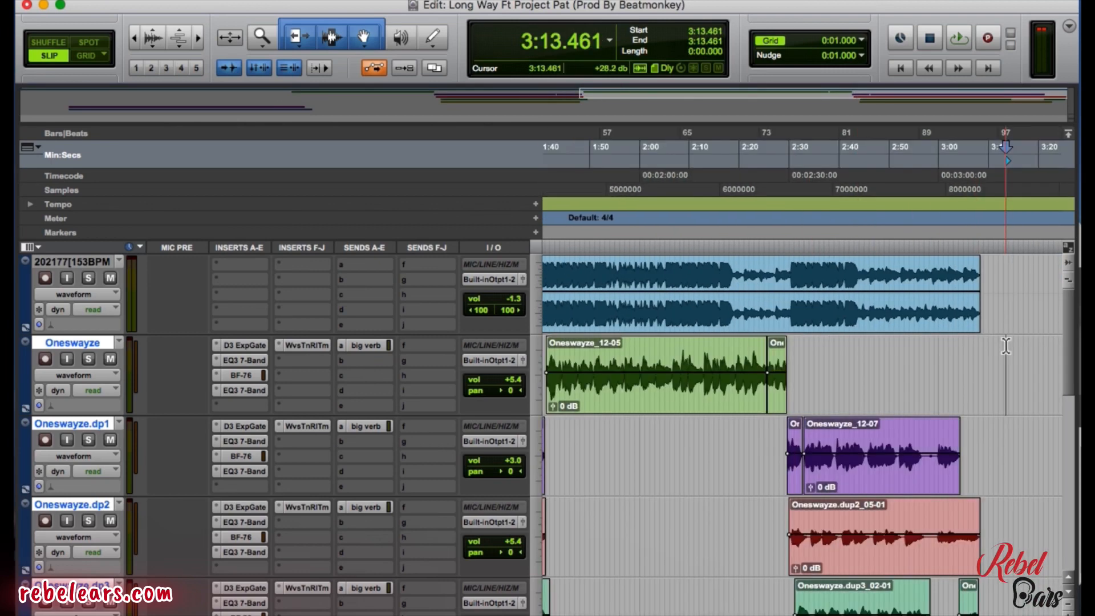
key("r")
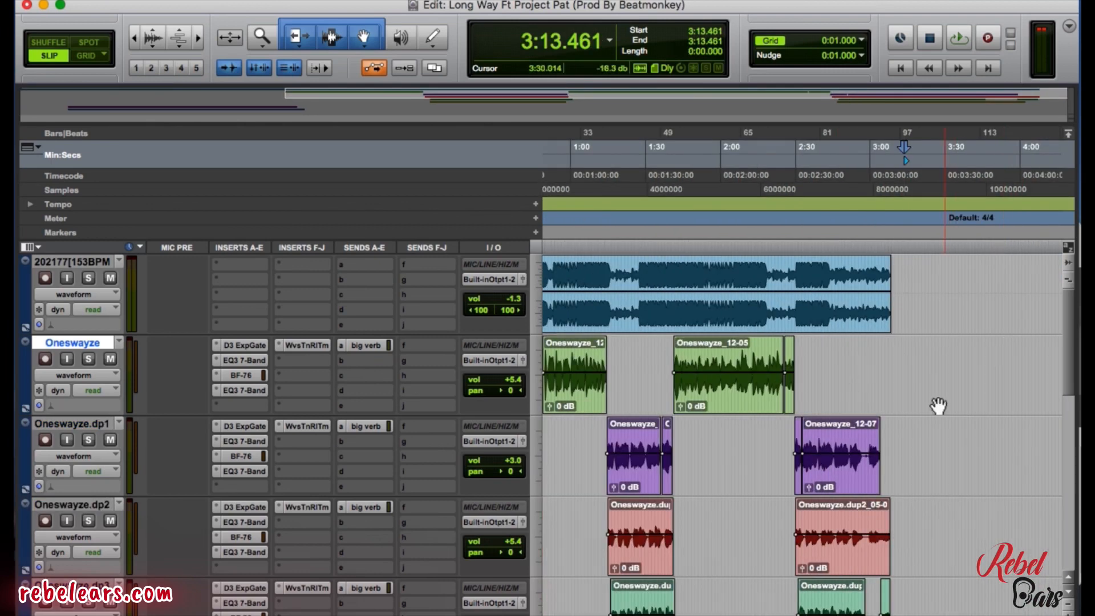
left_click_drag(901, 348, 533, 529)
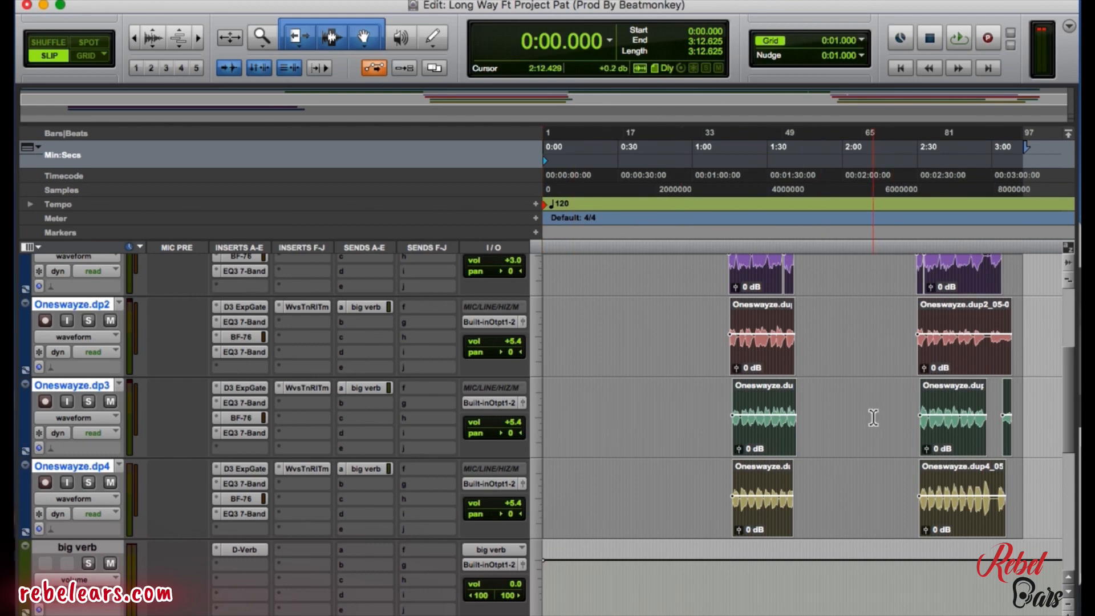
scroll(873, 418, "up", 5)
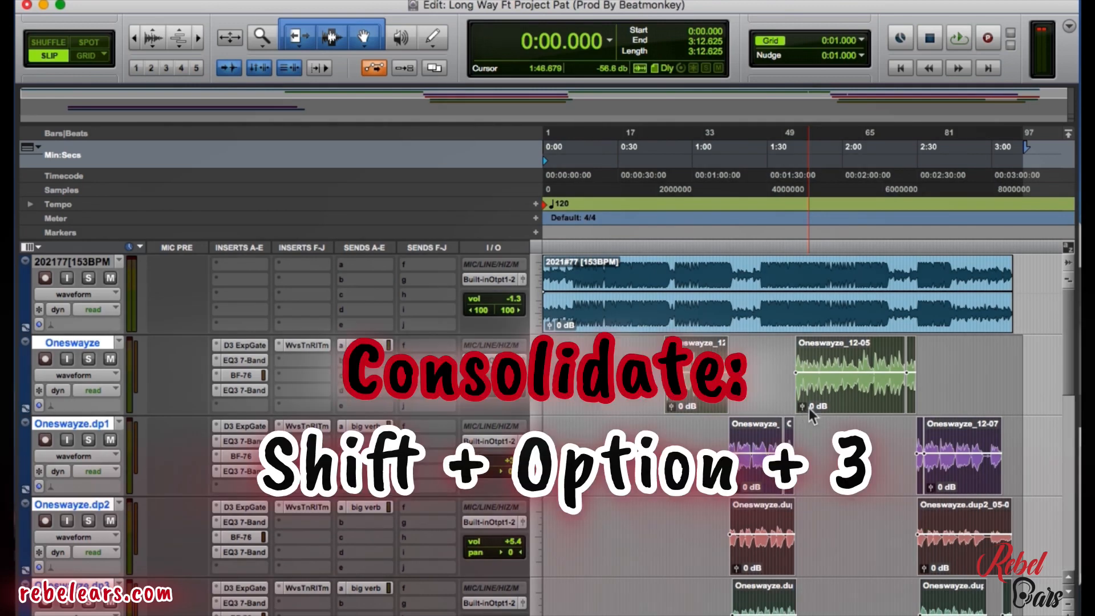
Step: Consolidate the selected vocal clips on the Oneswayze tracks into full-length clips and clear the selection
key("shift+alt+3")
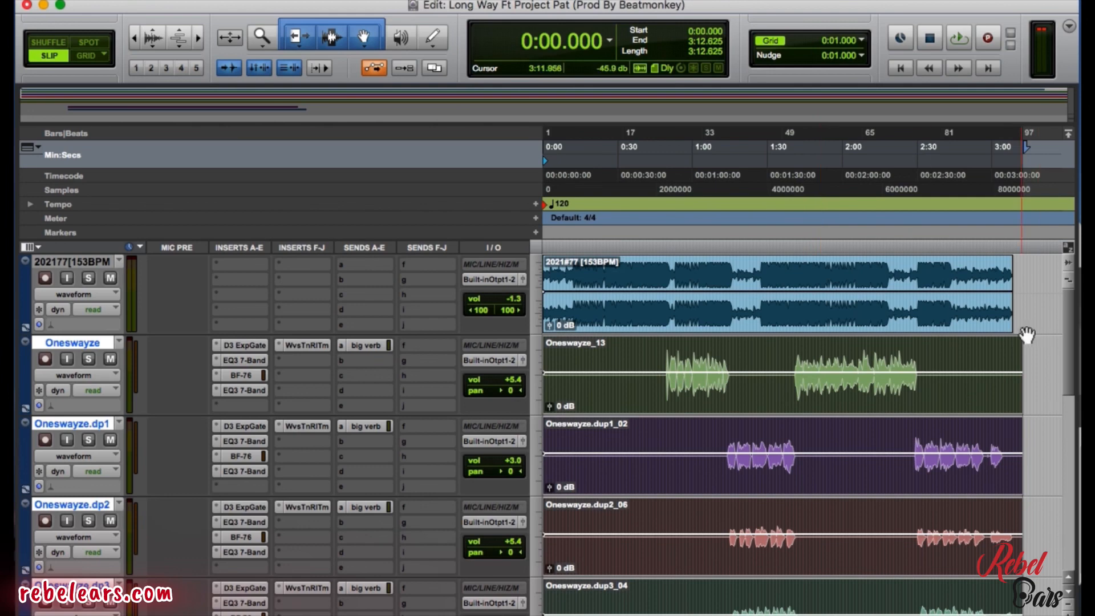
left_click(1035, 355)
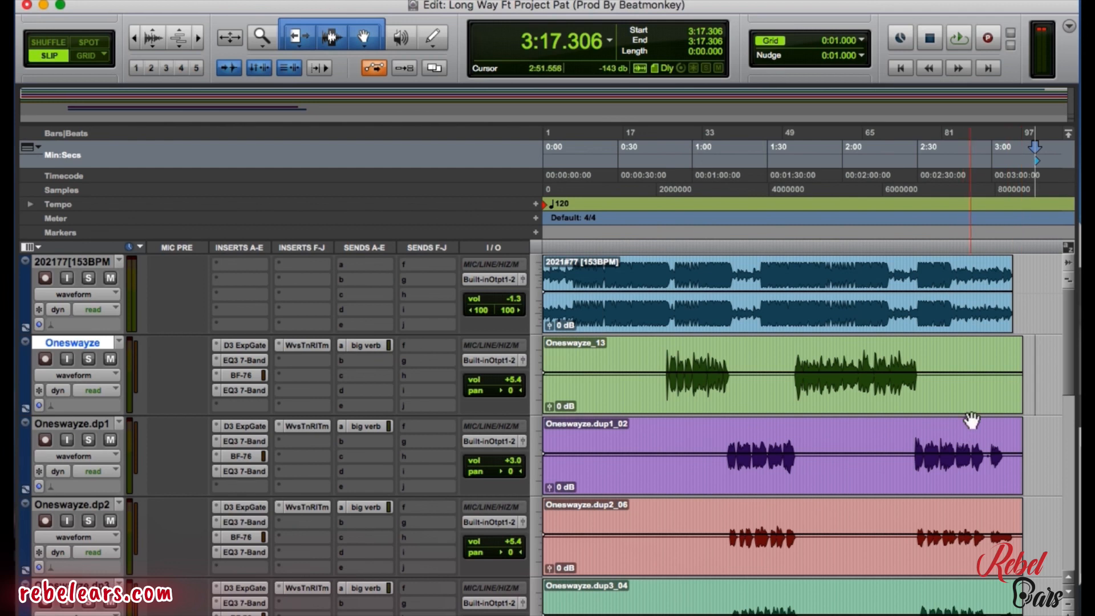
Step: Solo the Oneswayze track and check the consolidated clips by selecting them whole on Oneswayze and its duplicate tracks
left_click(943, 396)
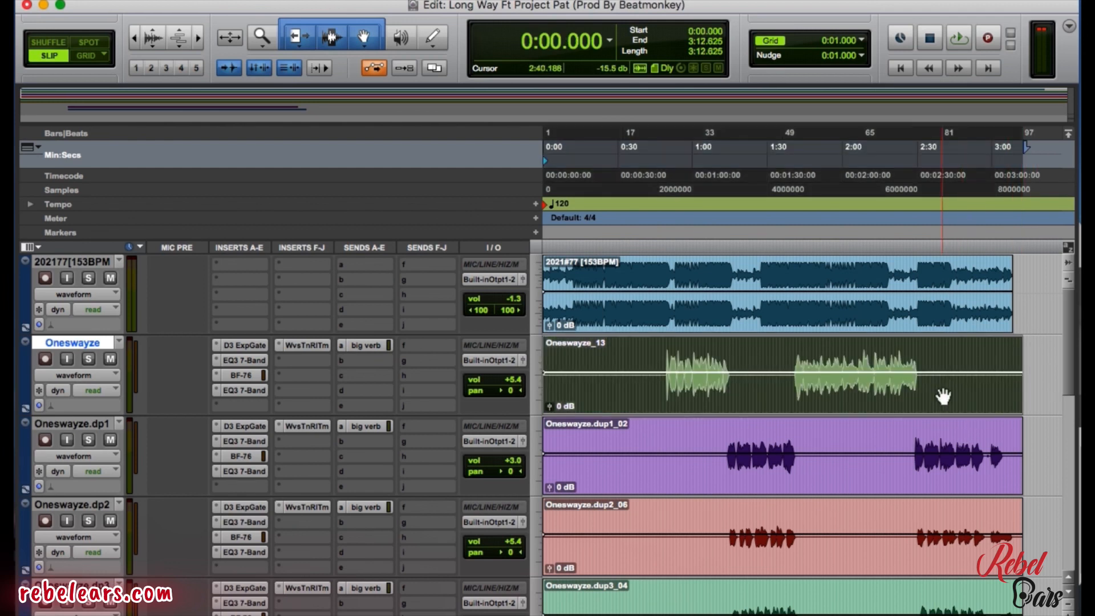
left_click(88, 359)
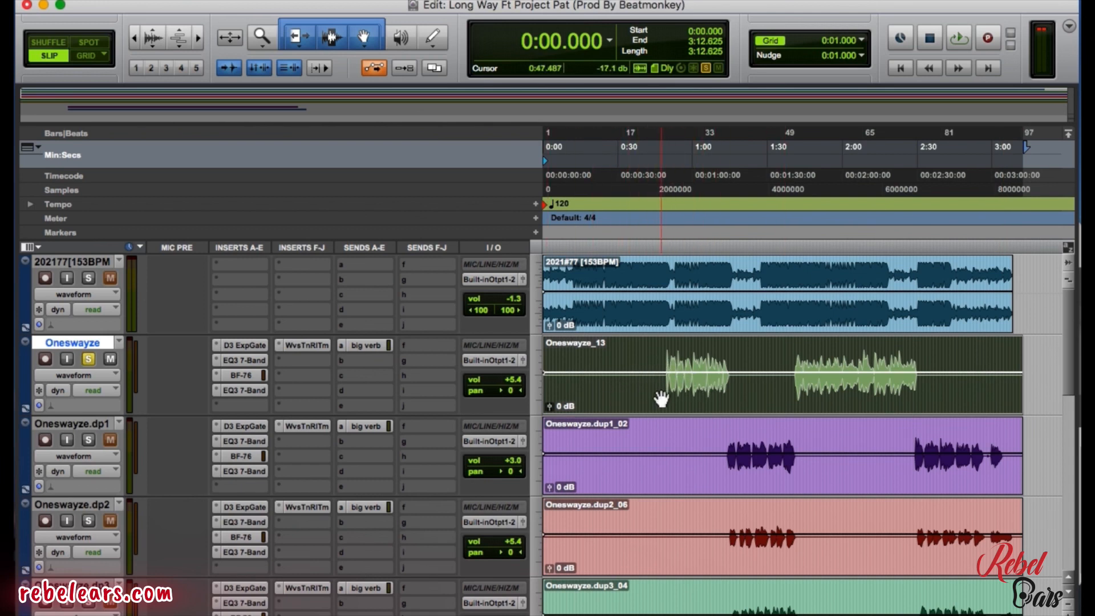
left_click(622, 345)
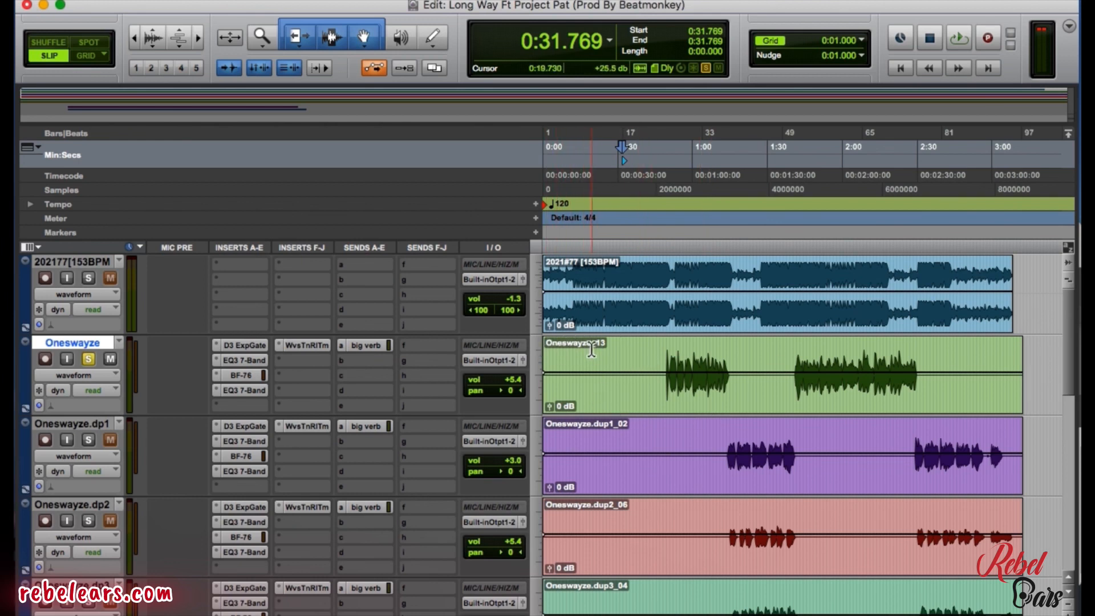
double_click(620, 399)
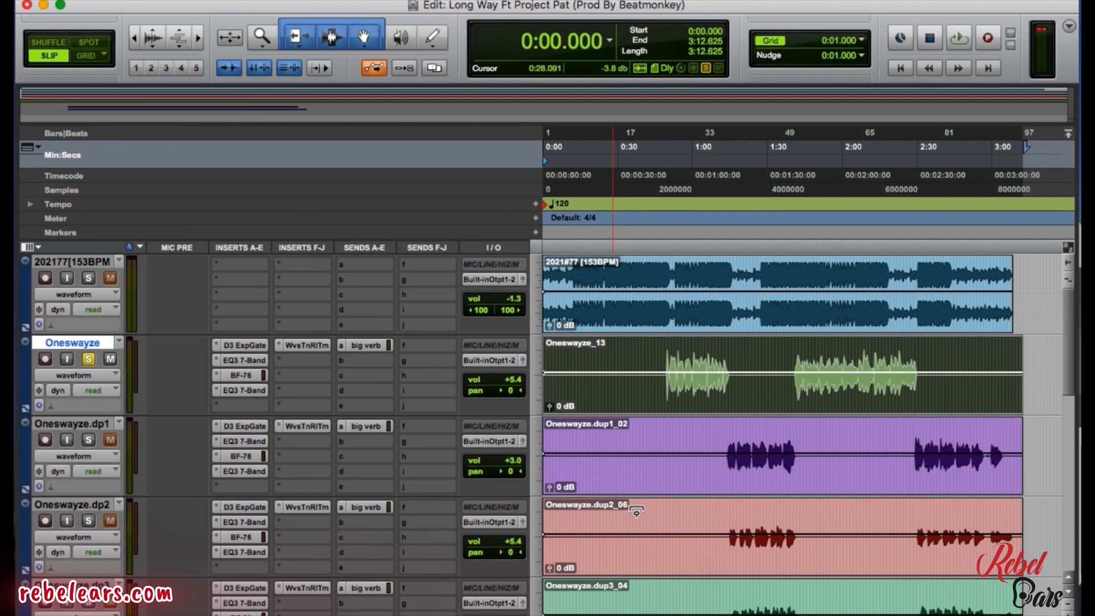
left_click(641, 476)
left_click(675, 566)
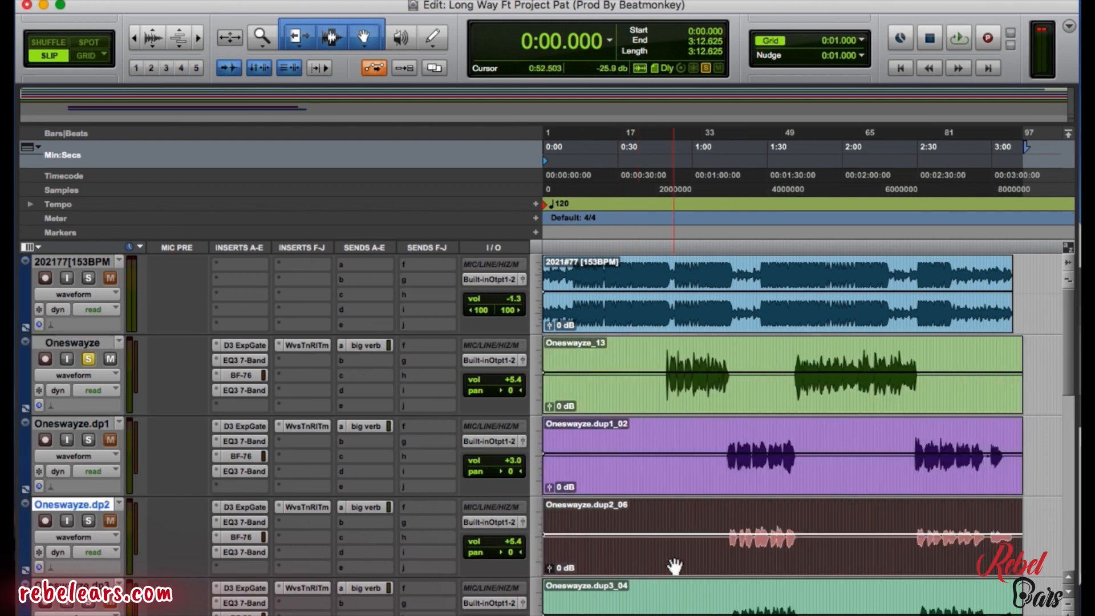
Step: Rename the consolidated clip on the Oneswayze track and its disk file as 1SWAYHOOK
left_click(602, 399)
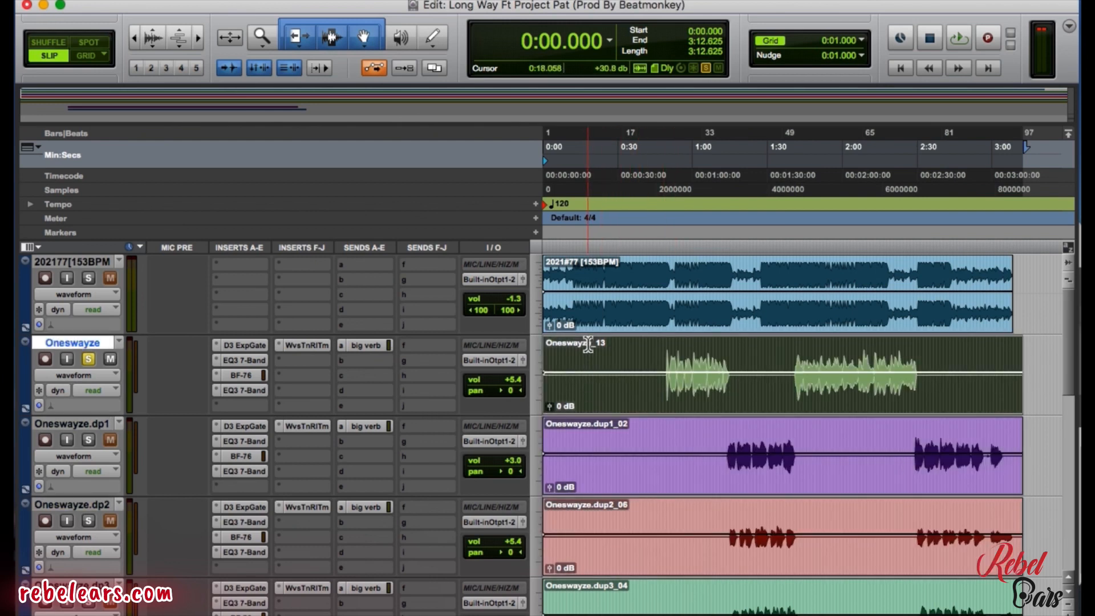
right_click(583, 341)
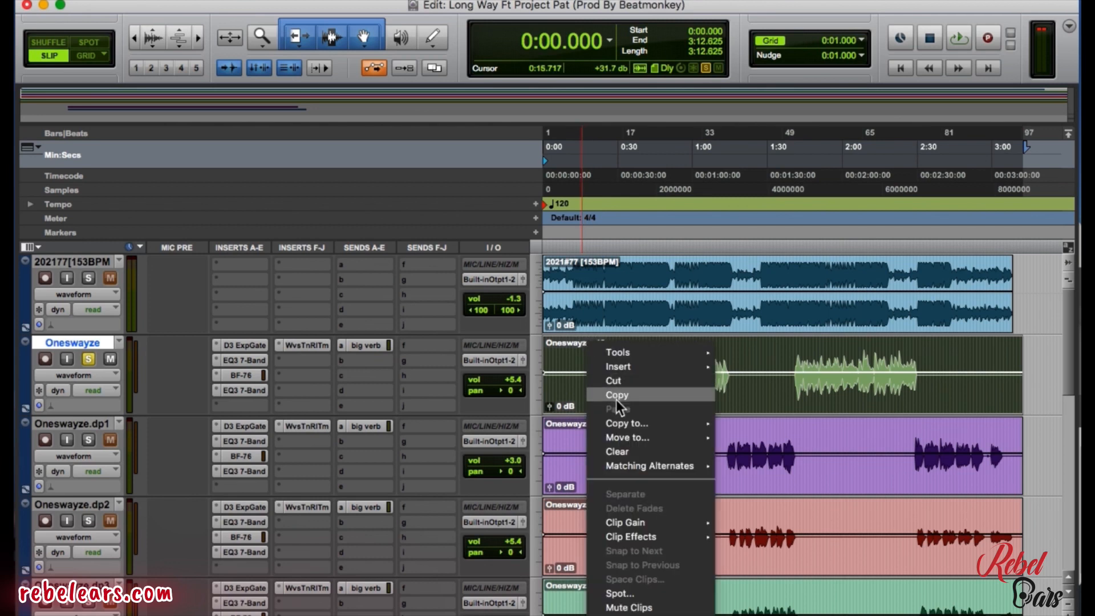
scroll(672, 477, "down", 3)
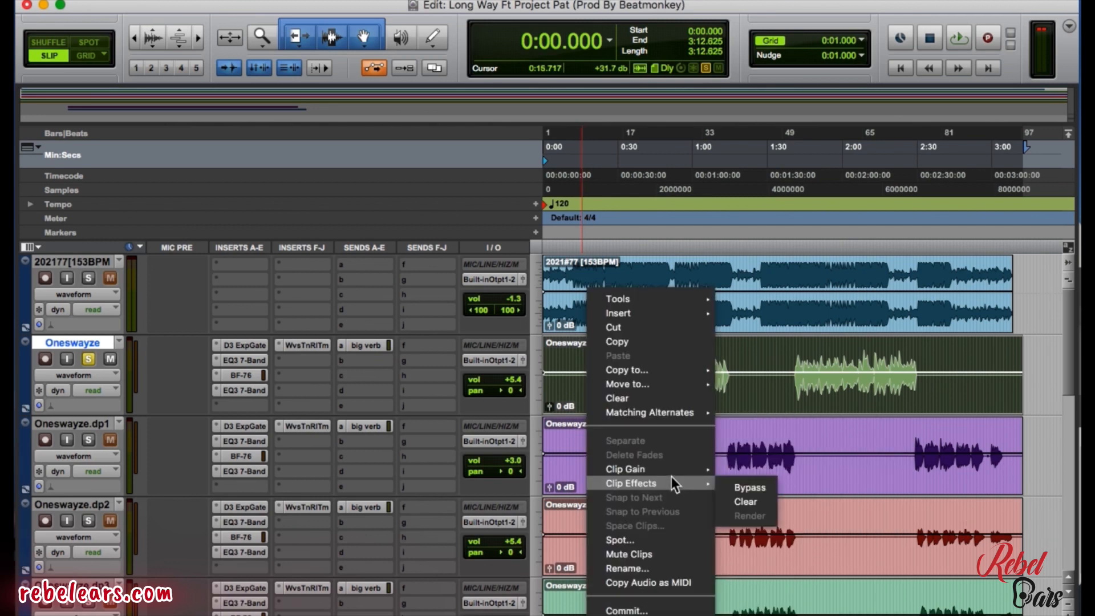
scroll(668, 513, "down", 3)
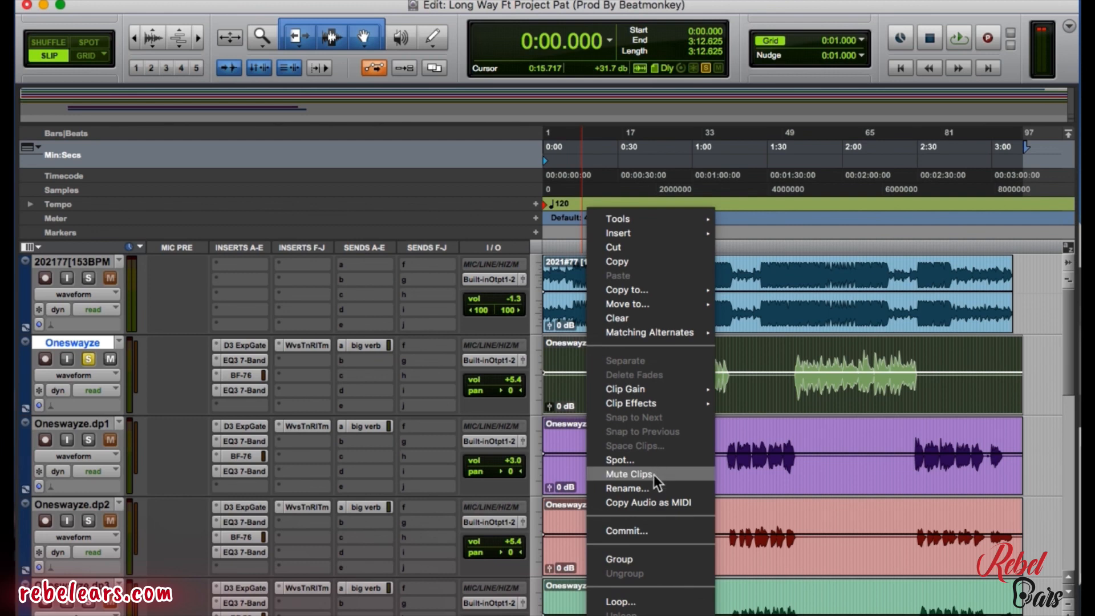
left_click(648, 487)
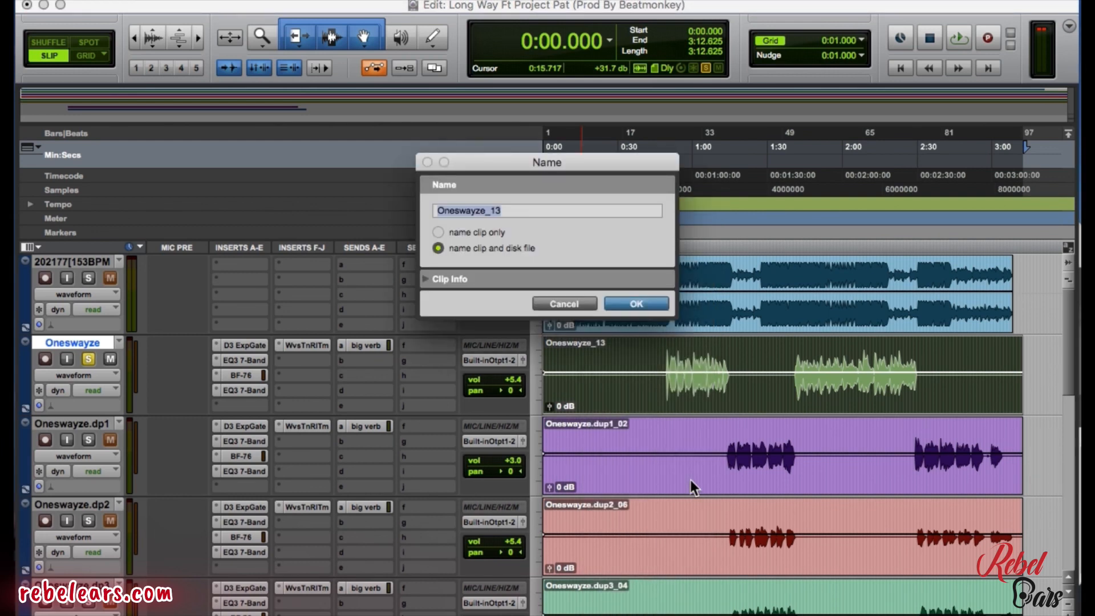
type("1SWAYHOOK")
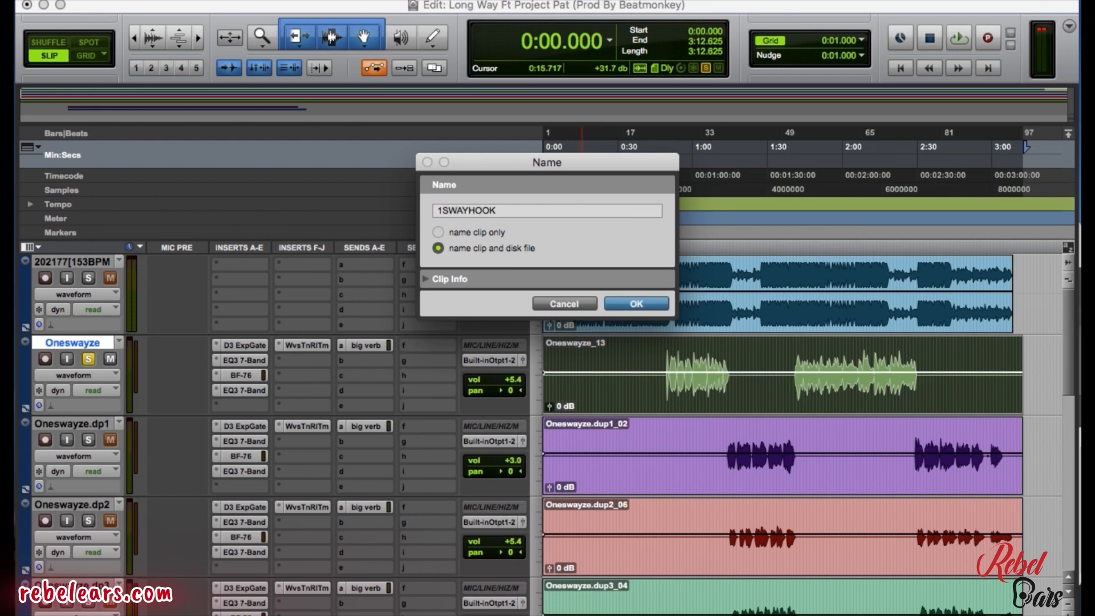
key("Return")
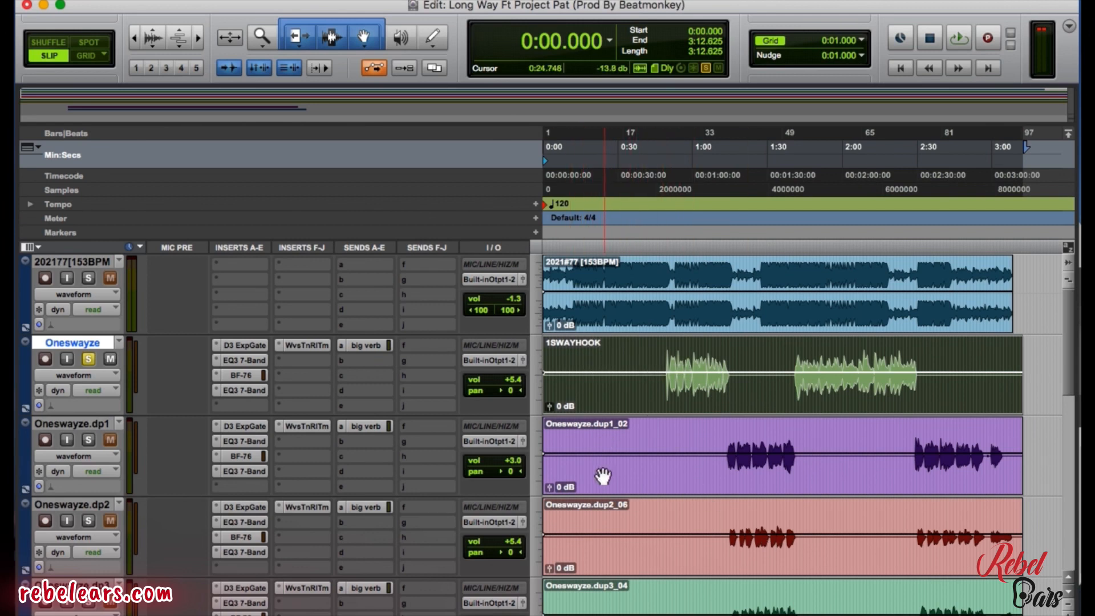
right_click(593, 475)
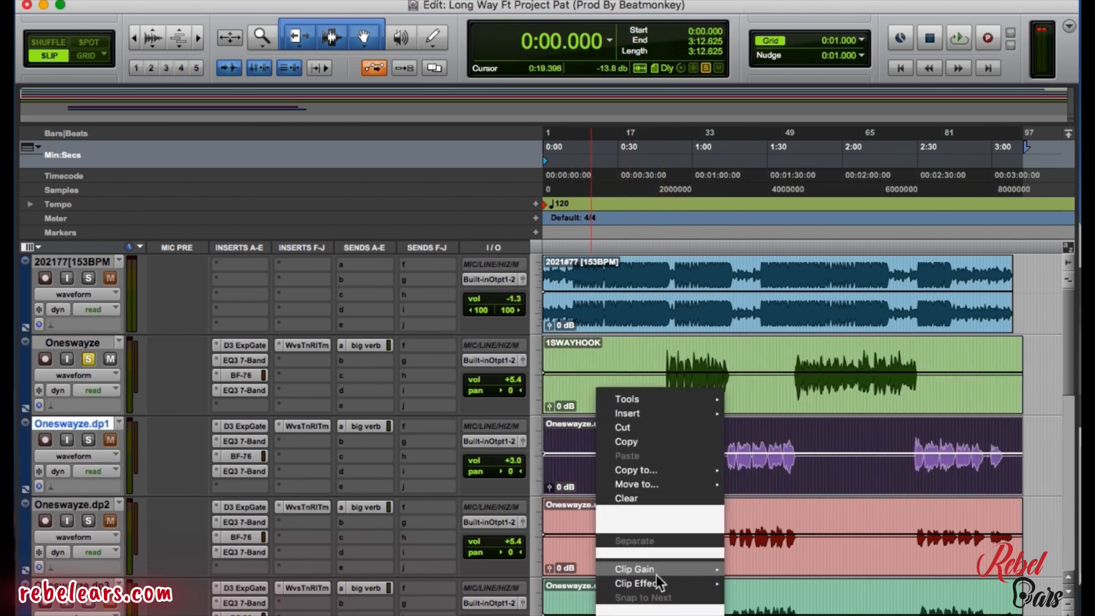
left_click(661, 603)
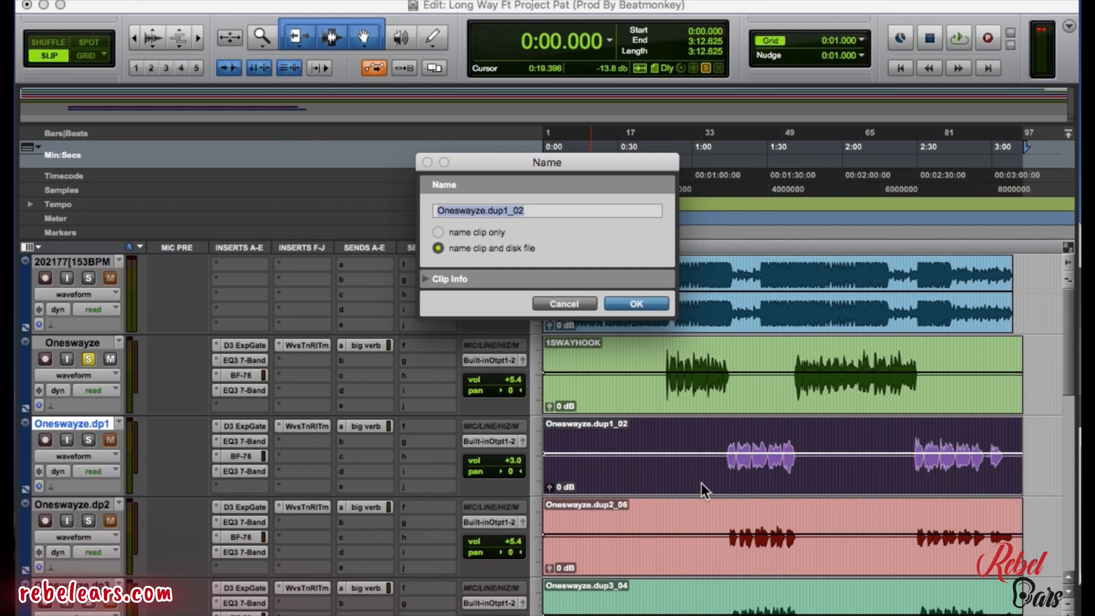
left_click(565, 303)
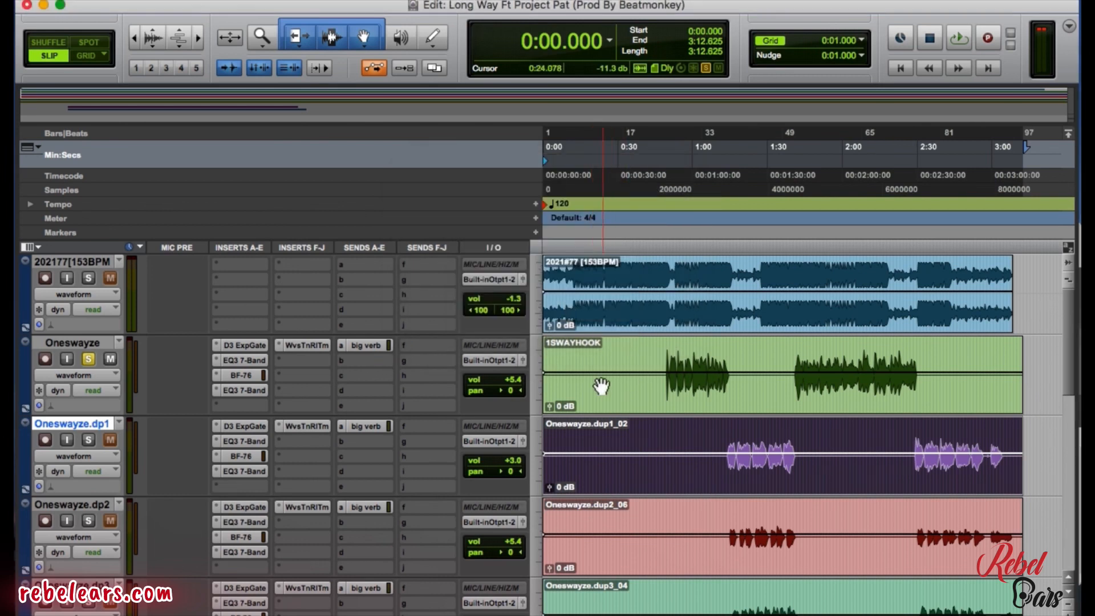
Step: Rename the Oneswayze track's clip and its disk file as 1SWAYVERSE
right_click(590, 354)
scroll(644, 528, "down", 5)
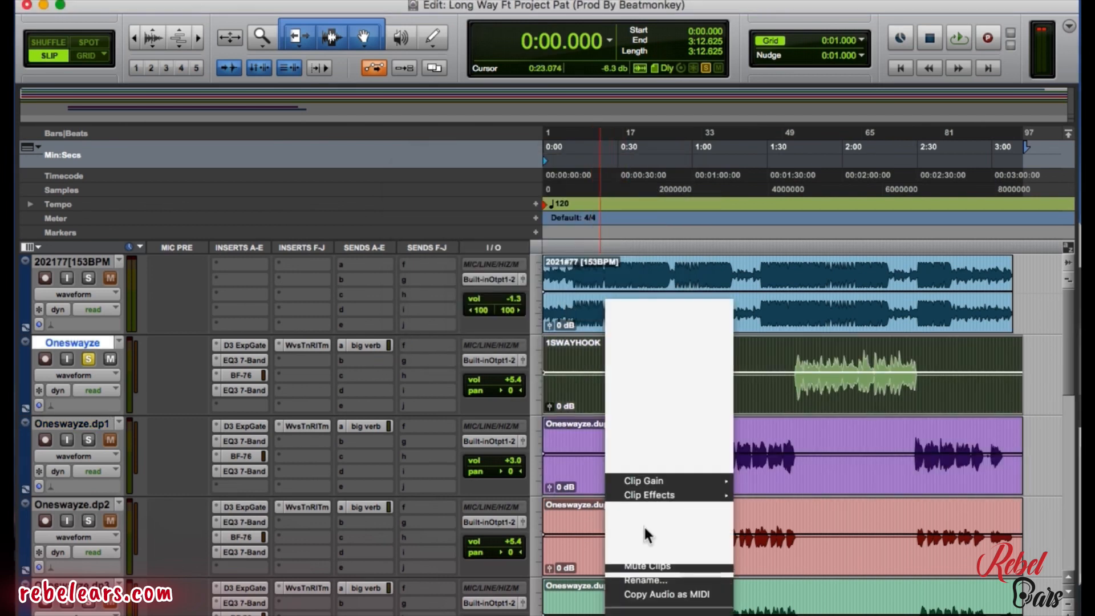
left_click(664, 480)
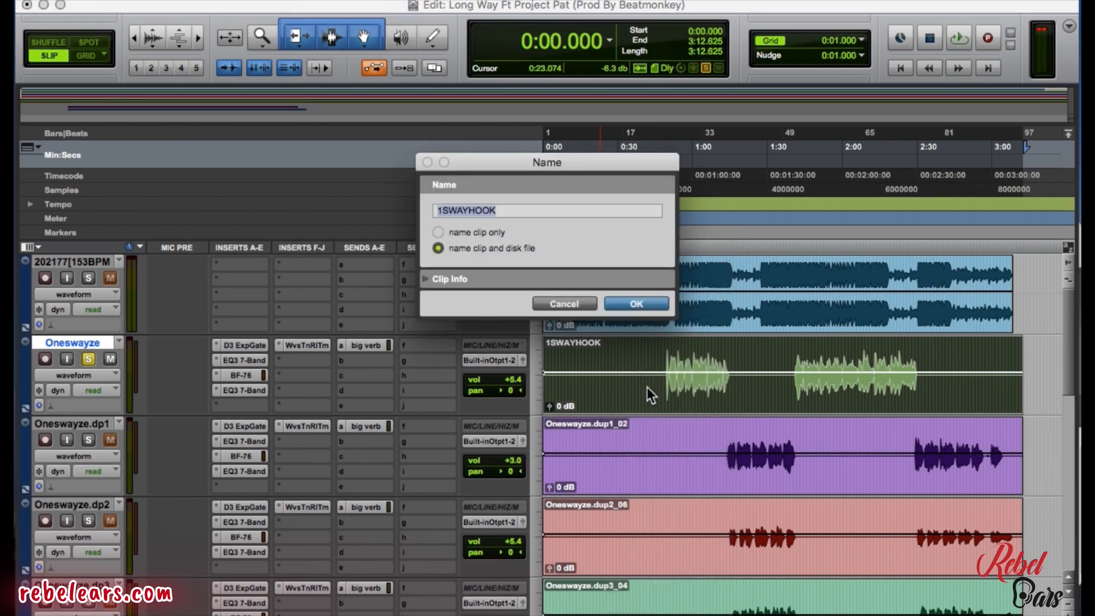
type("1")
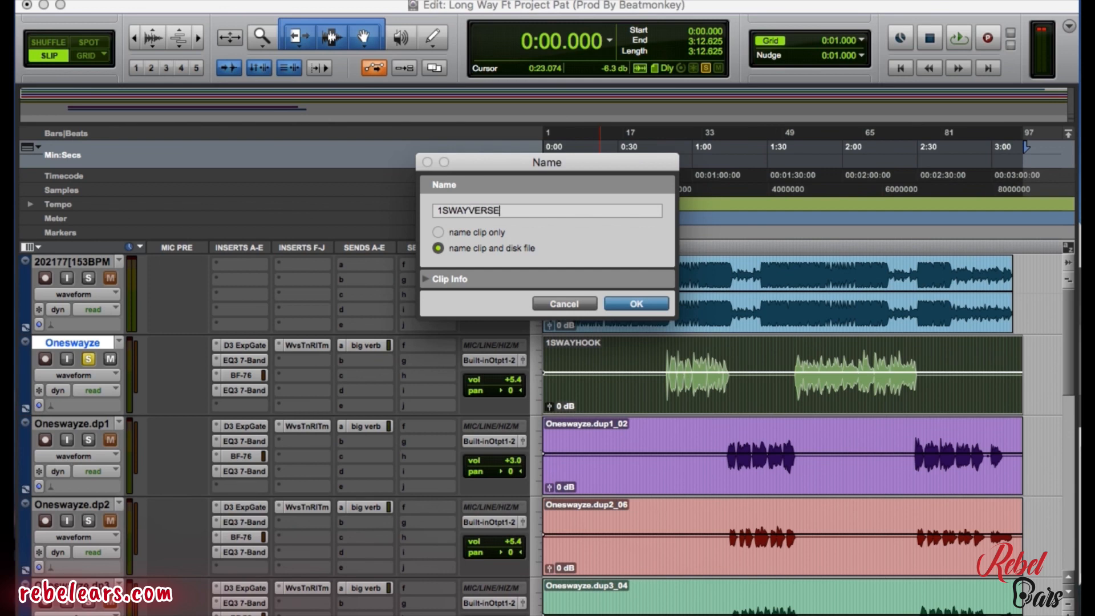
key("Return")
Step: Rename the consolidated clip on the Oneswayze.dp1 track and its disk file as 1SWAYHOOK
right_click(608, 435)
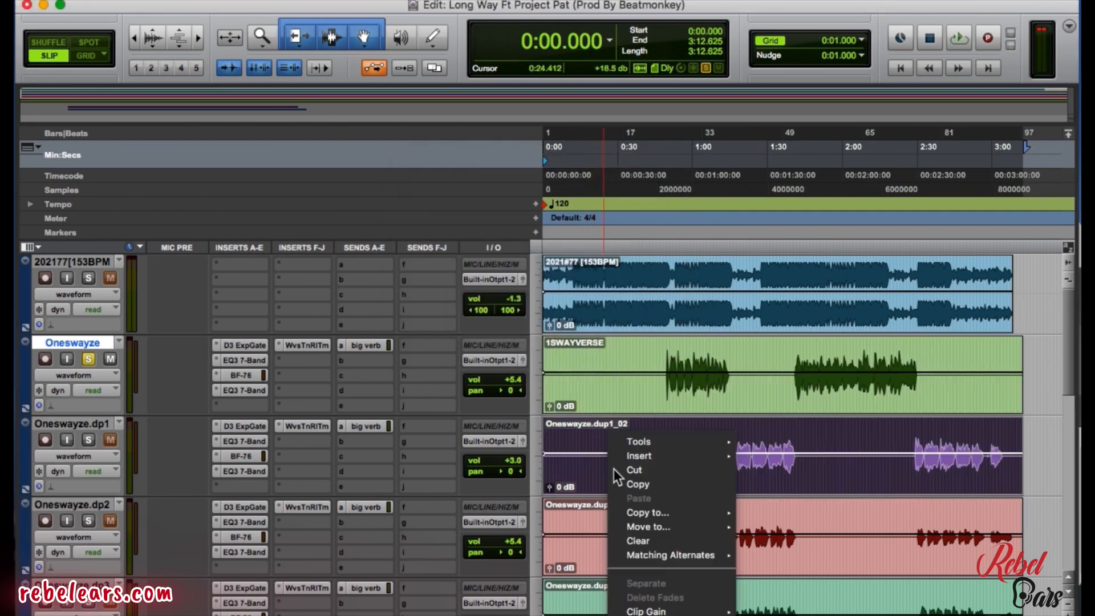
scroll(647, 567, "down", 8)
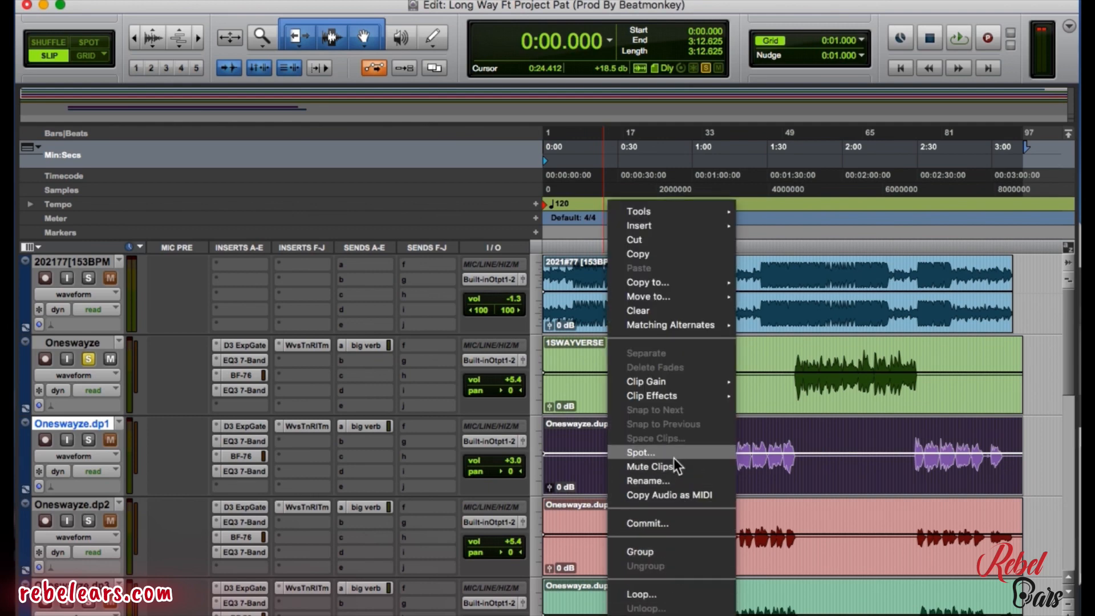
left_click(669, 482)
type("1SWAYHOOK")
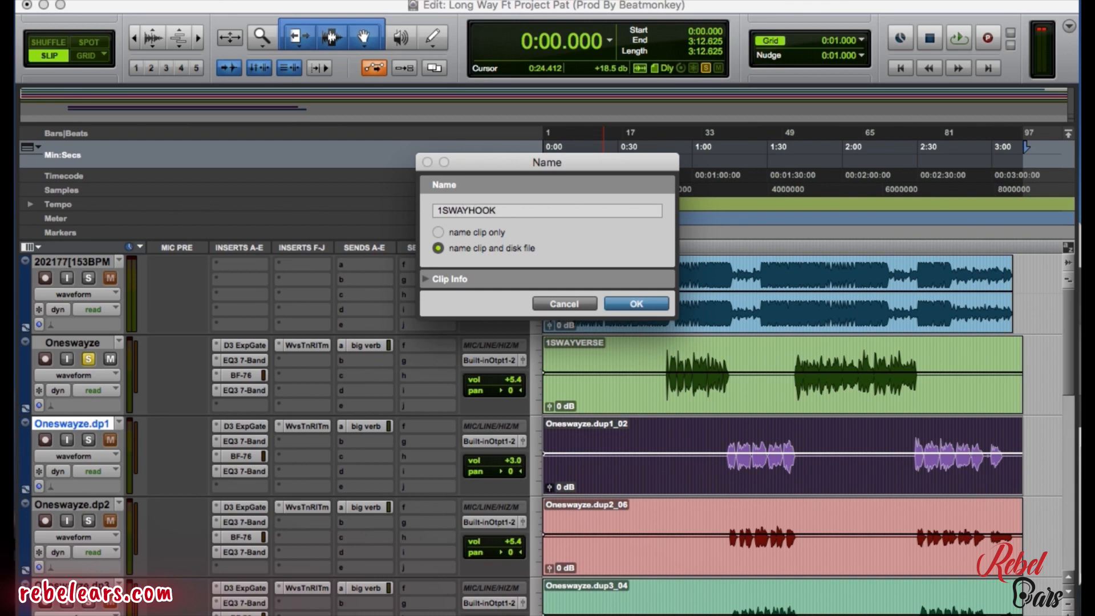
key("Return")
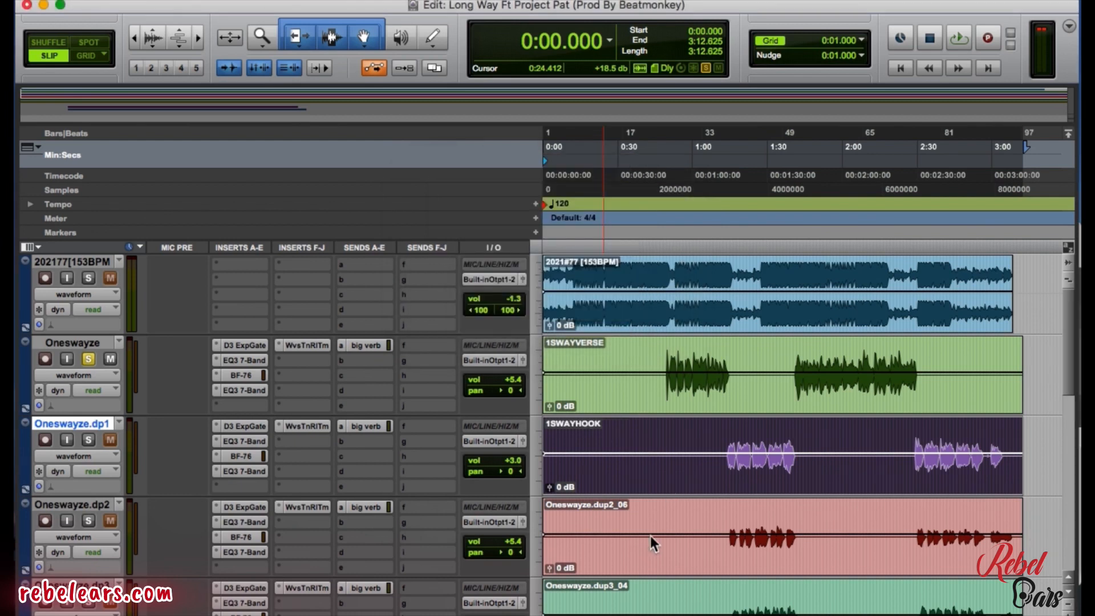
Step: Rename the consolidated clip on the Oneswayze.dp2 track and its disk file as 1SWAYHOOK2
right_click(592, 517)
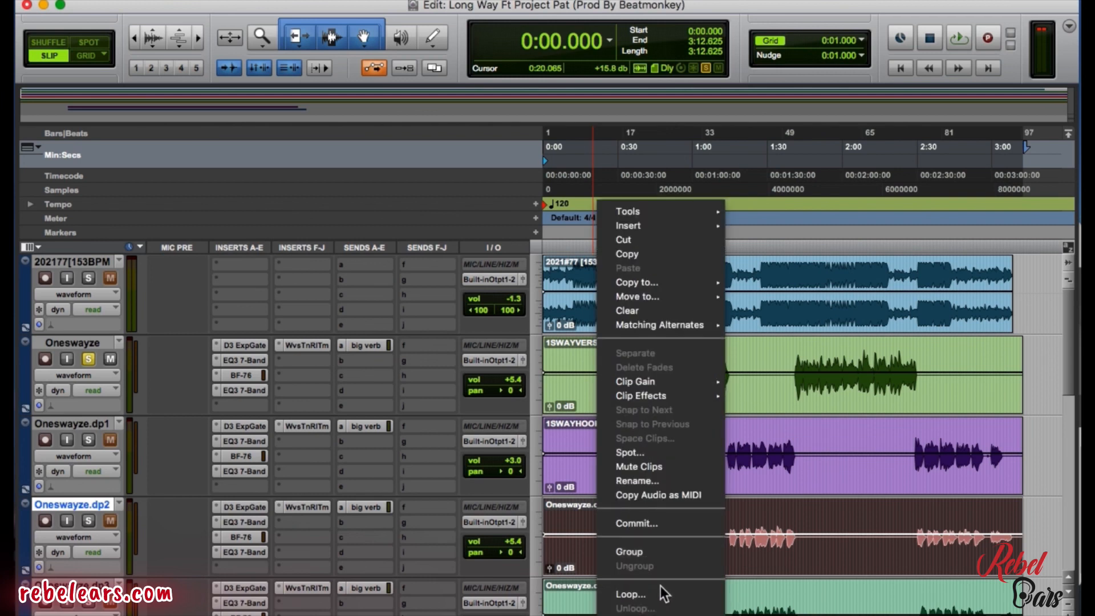
left_click(657, 480)
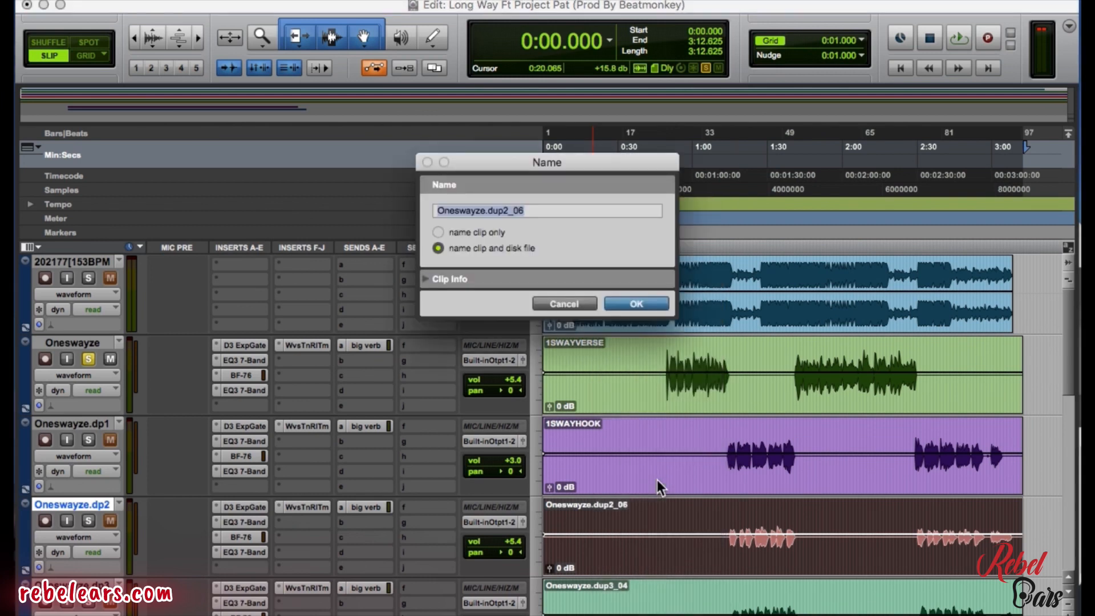
type("1SWAY")
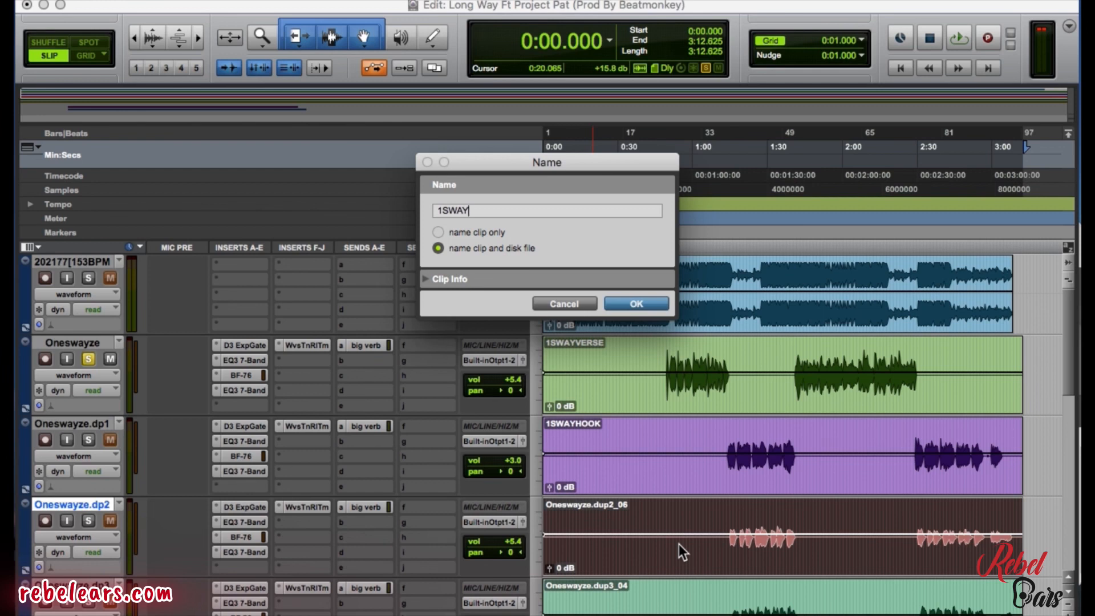
type("HOOK2")
left_click(635, 304)
Step: Rename the consolidated clip on the Oneswayze.dp3 track and its disk file as 1SWAYHOOK3
scroll(637, 505, "down", 1)
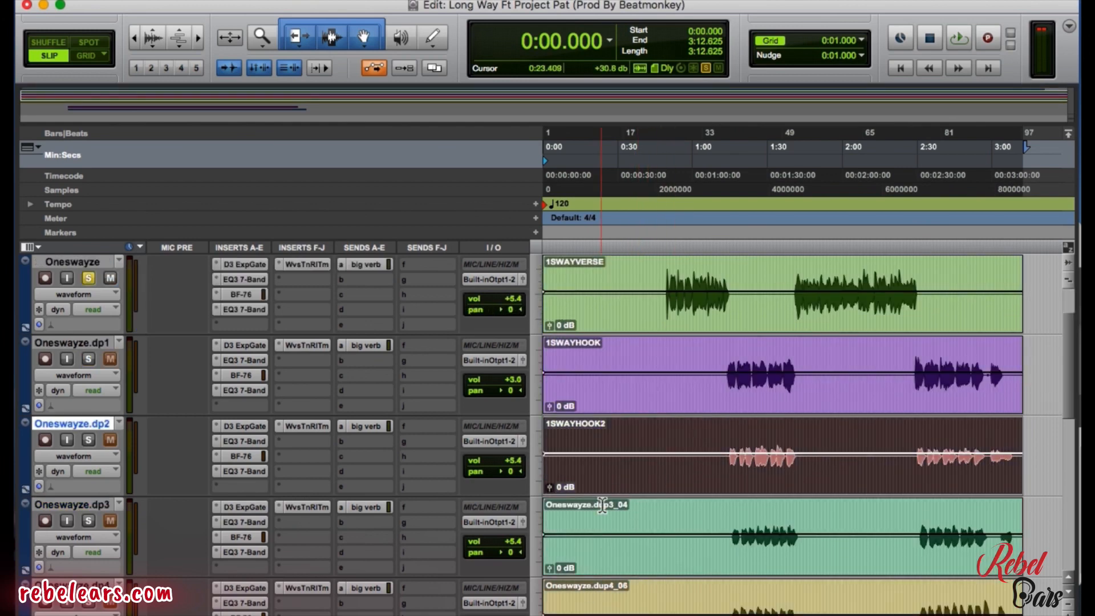
left_click(582, 508)
right_click(582, 507)
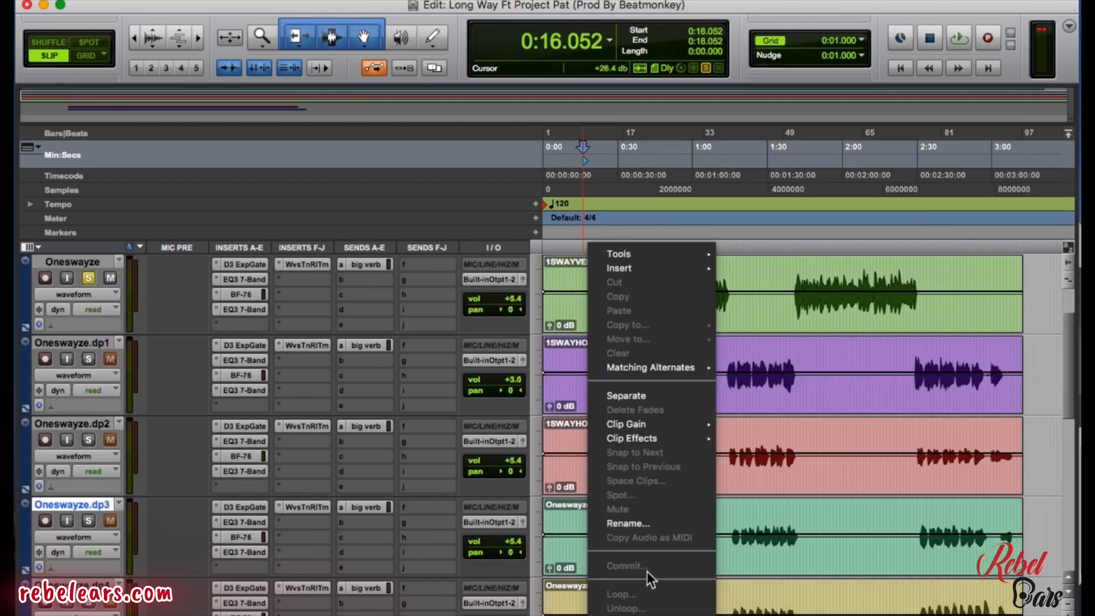
left_click(635, 523)
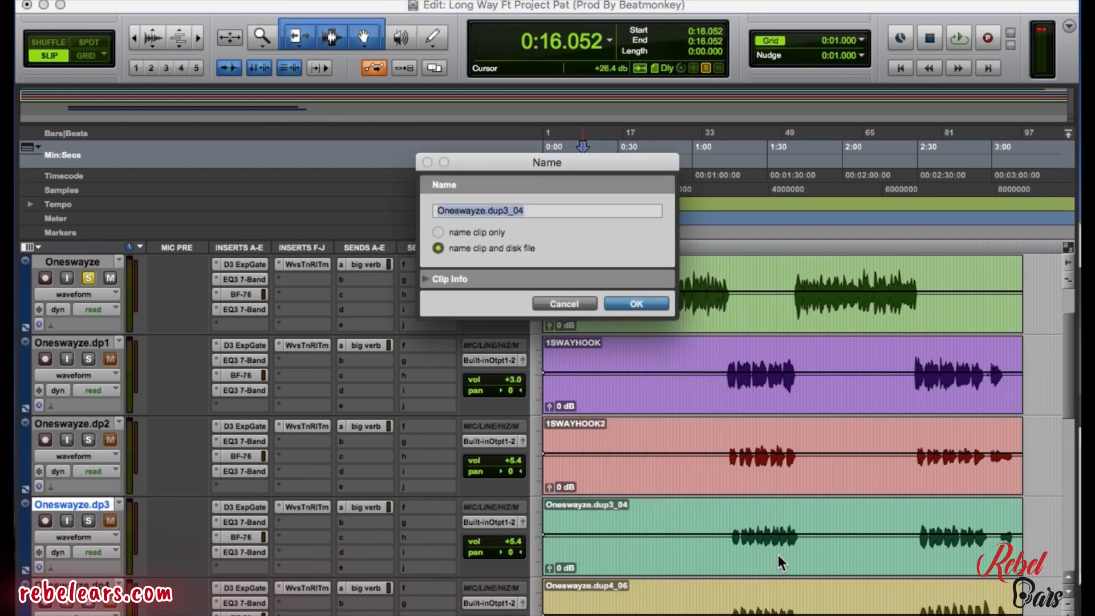
type("1SWA")
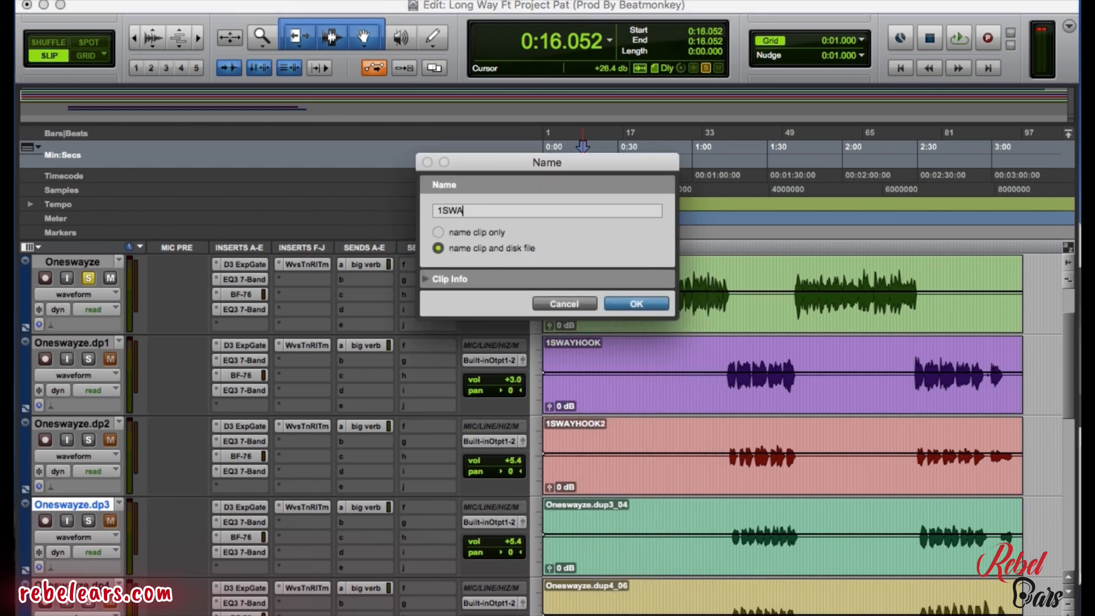
type("YHOOK3")
key("Return")
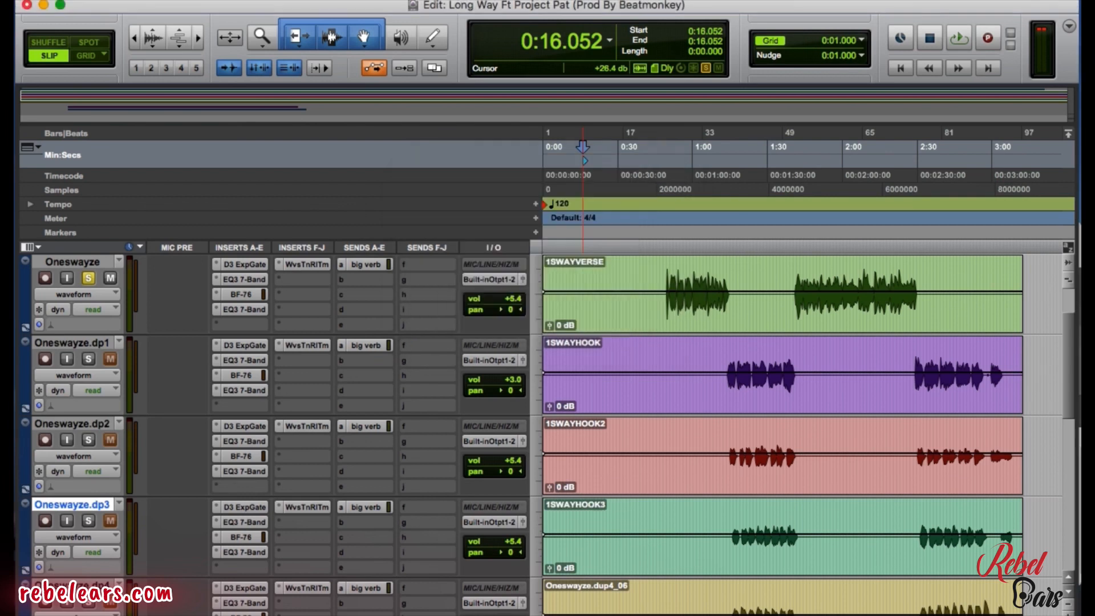
Step: Rename the consolidated clip on the Oneswayze.dp4 track and its disk file as 1SWAYHOOK4
right_click(615, 605)
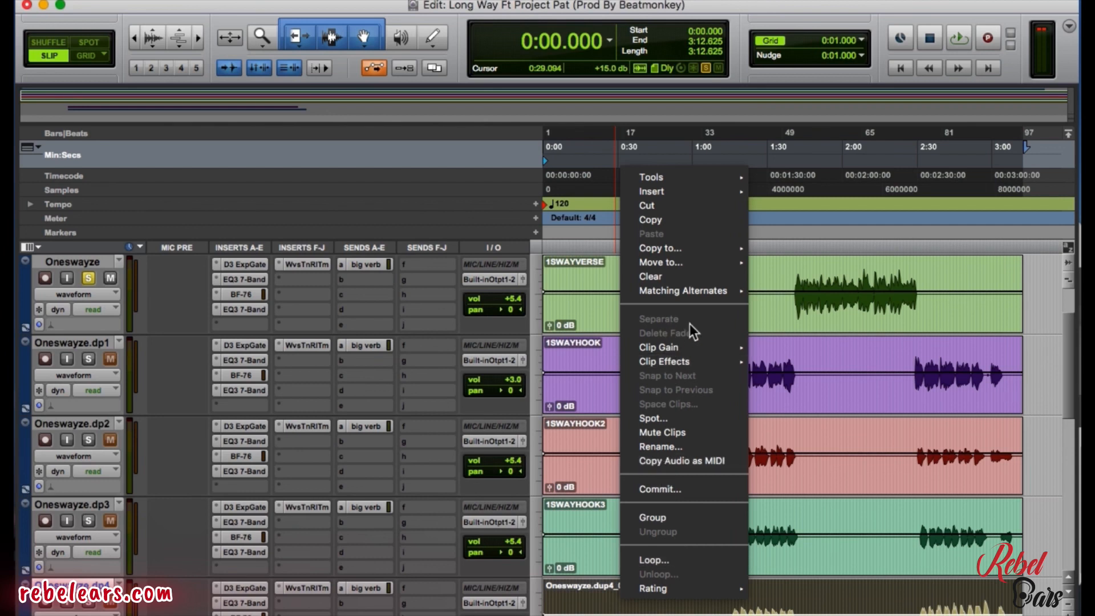
left_click(672, 446)
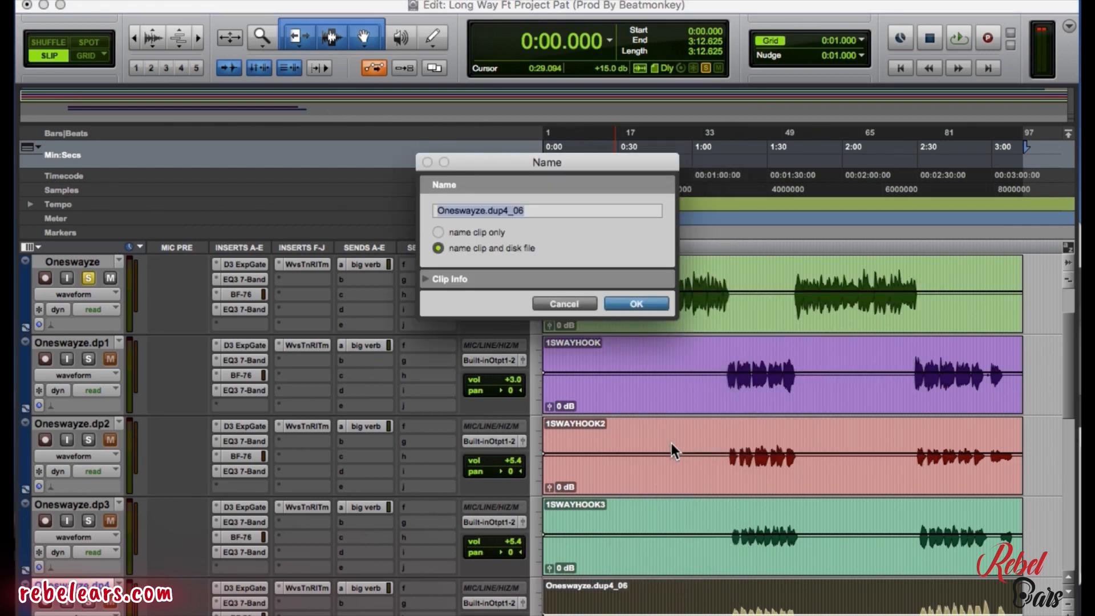
type("1SWAY")
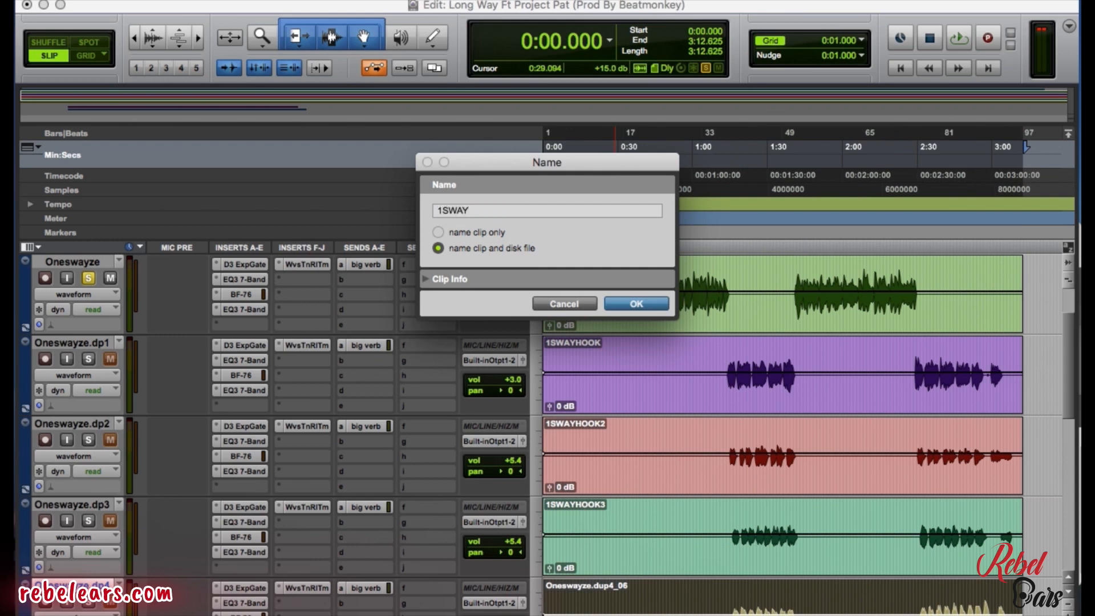
type("HOOK4")
key("Return")
scroll(720, 475, "down", 5)
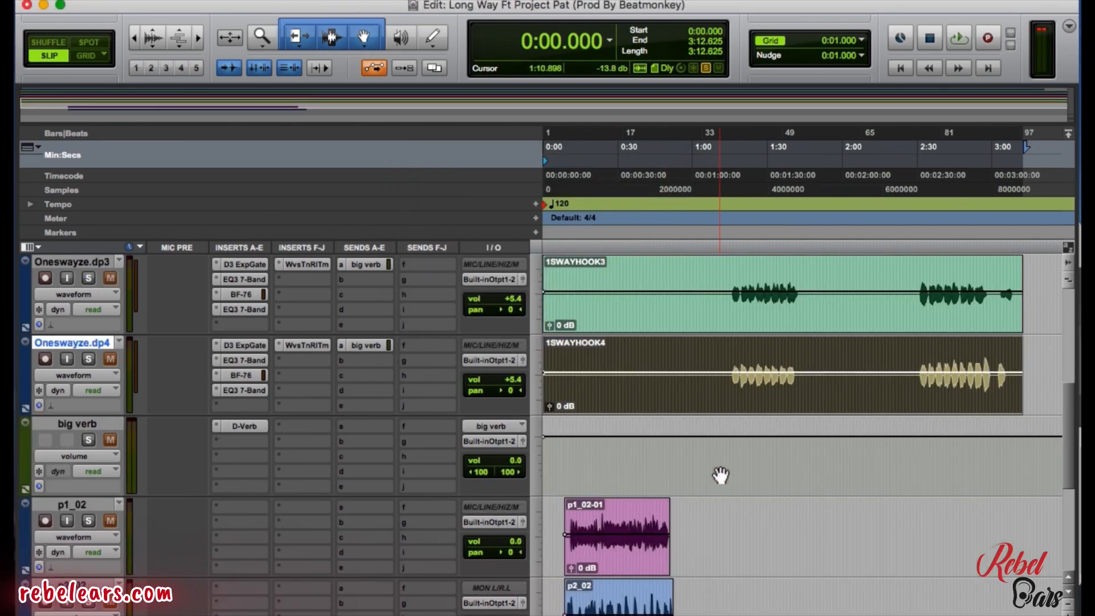
scroll(720, 475, "up", 6)
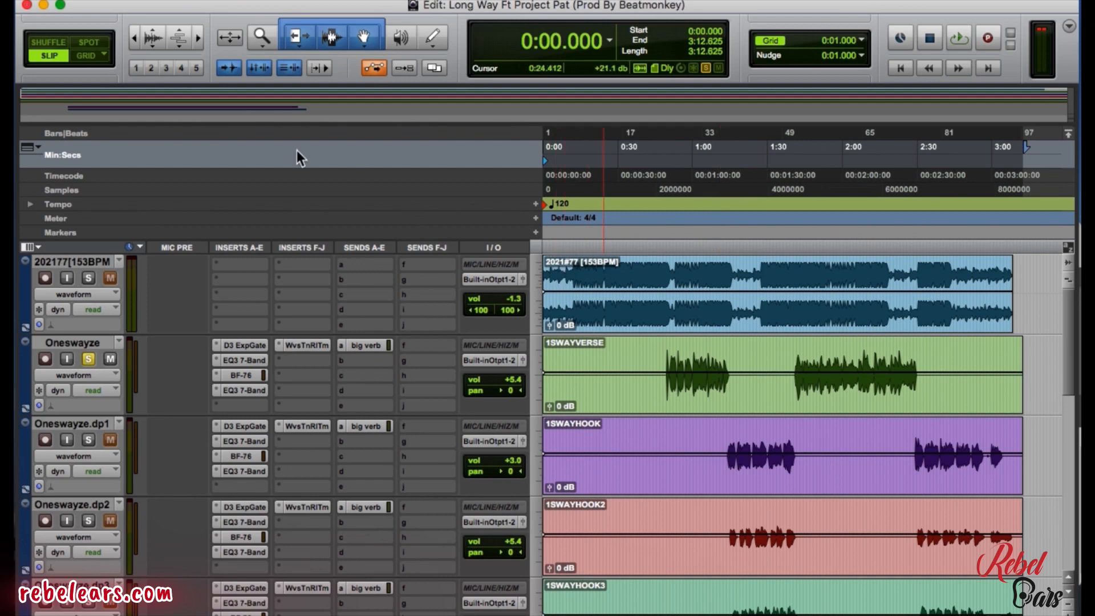
Step: Switch to Finder and expand the Audio Files folder inside the Long Way Ft Project Pat (Prod By Beatmonkey) session folder
left_click(45, 4)
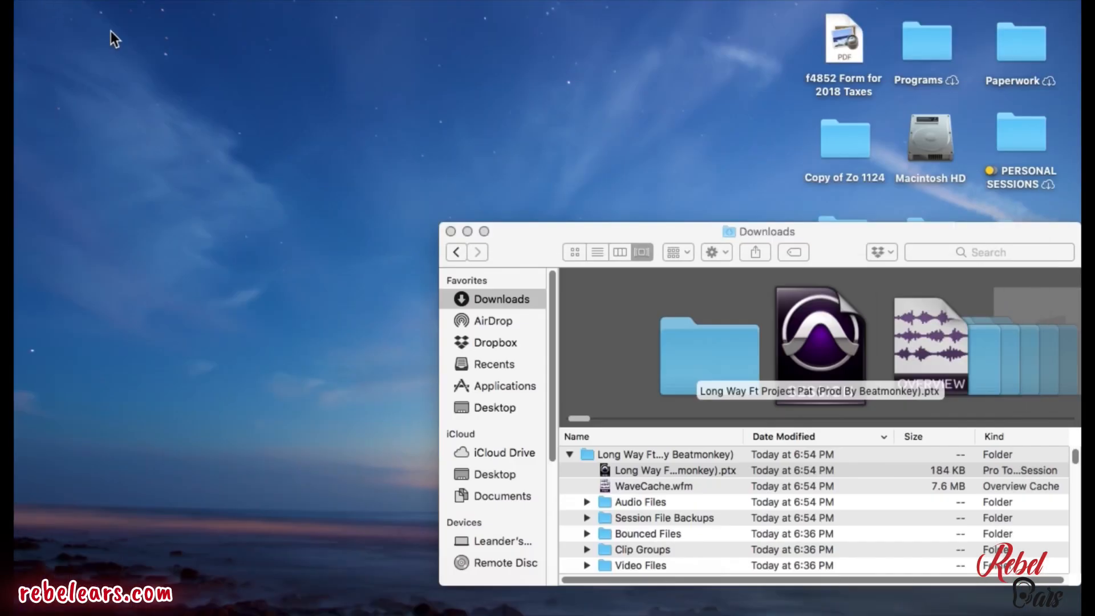
left_click_drag(617, 234, 345, 108)
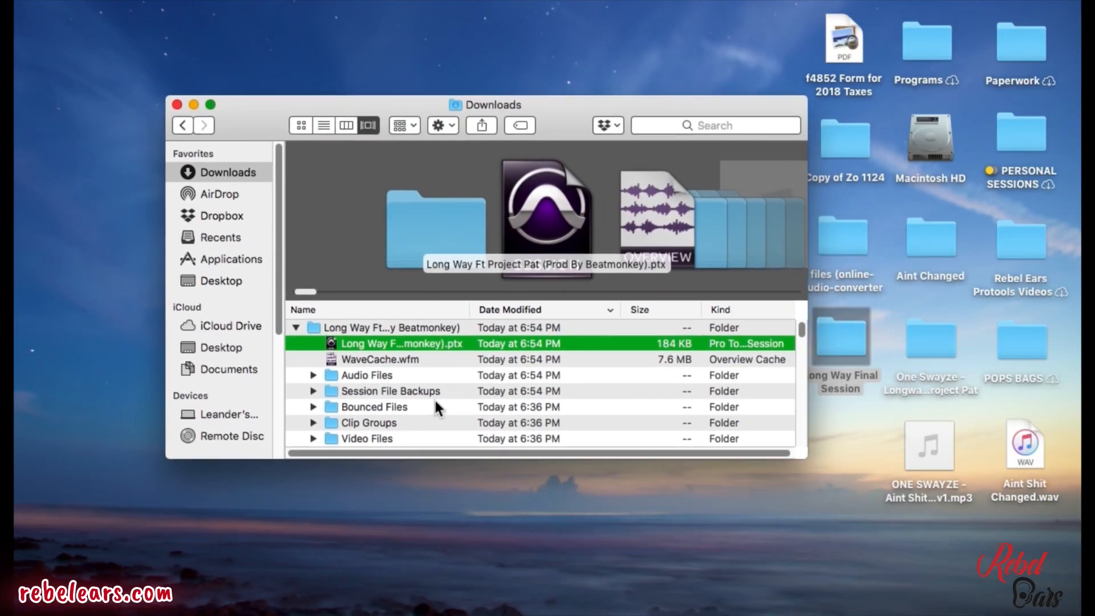
left_click(368, 327)
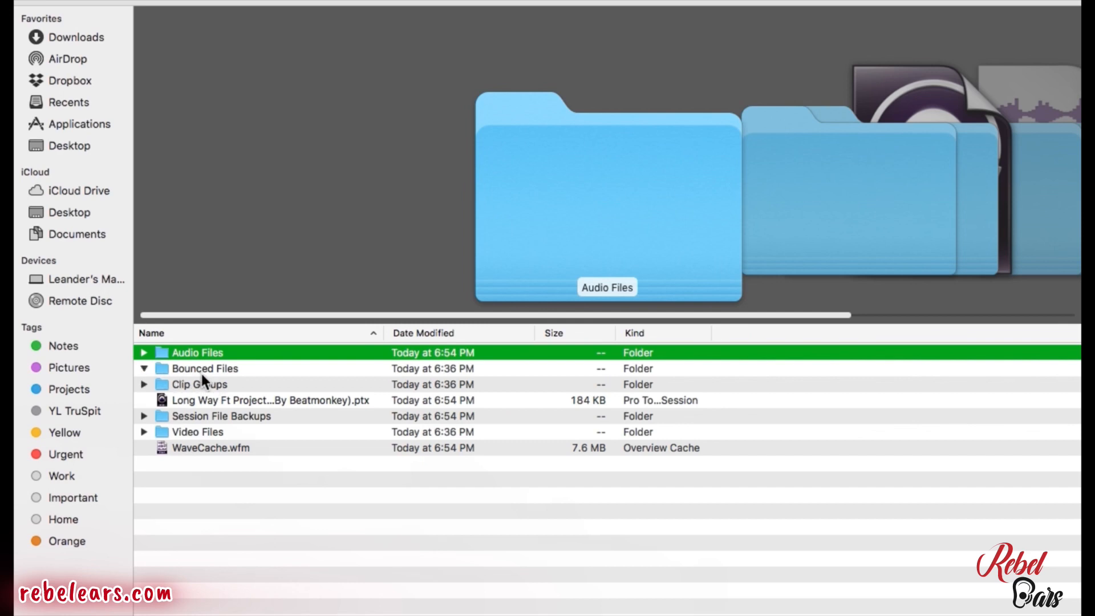
left_click(145, 352)
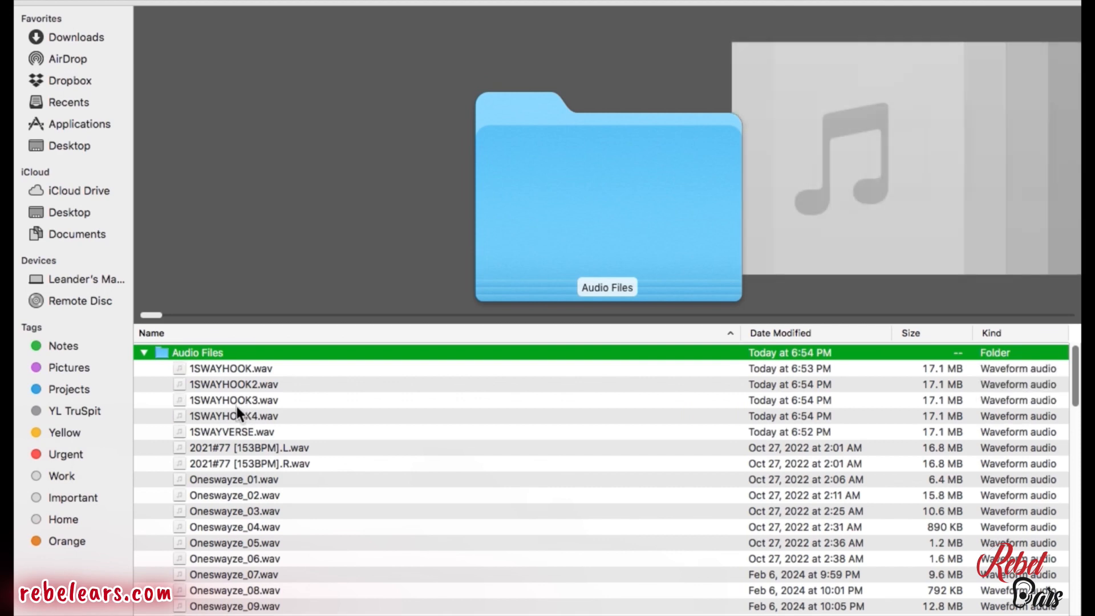
Step: Select the five renamed vocal files from 1SWAYHOOK.wav through 1SWAYVERSE.wav in the Audio Files folder
mouse_move(479, 613)
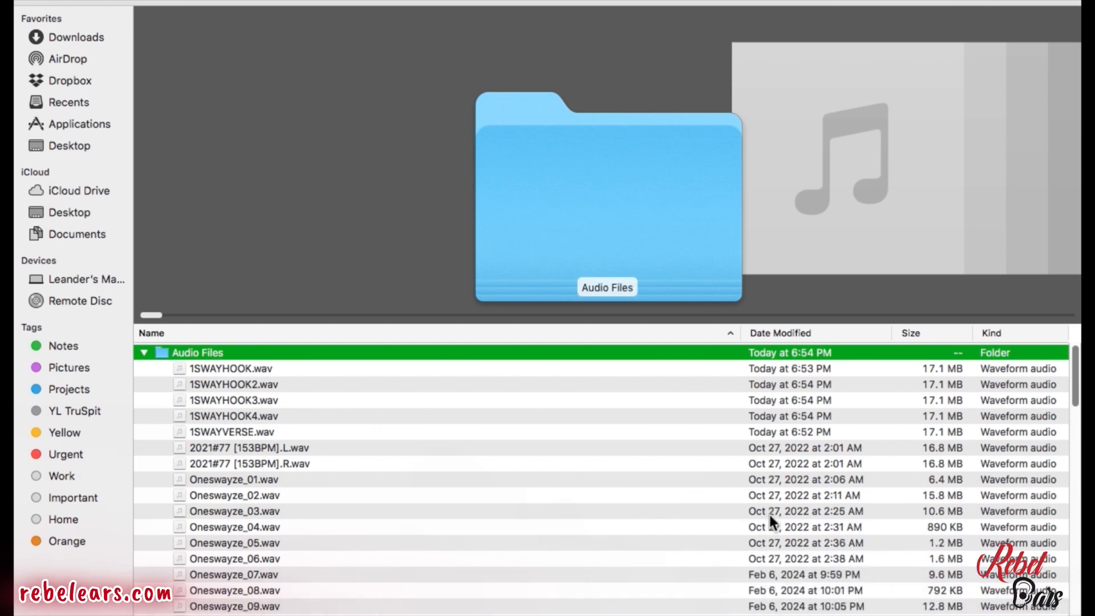
left_click(222, 370)
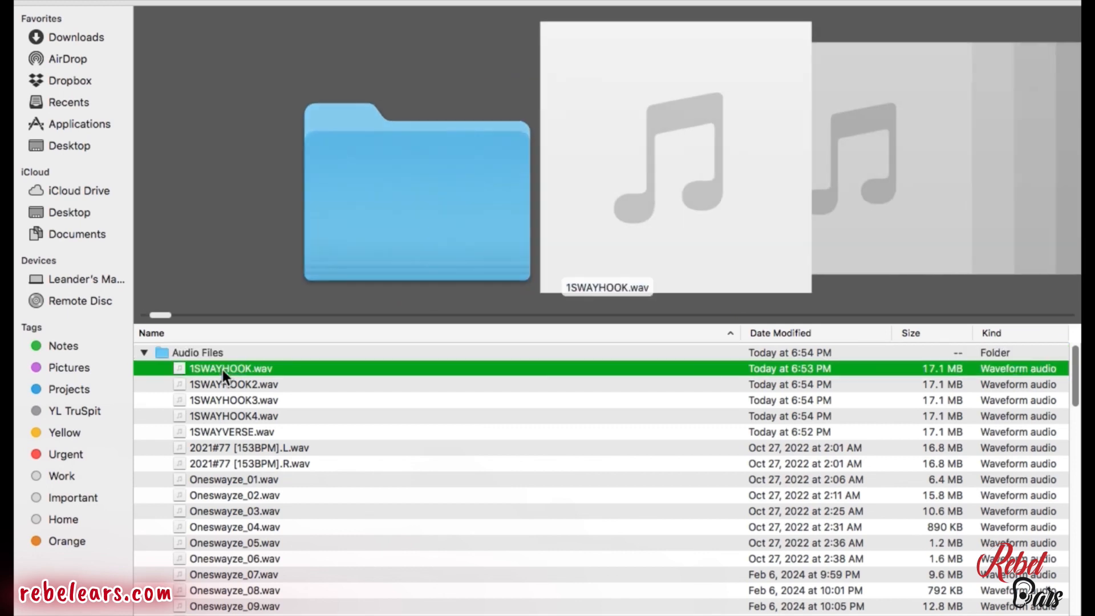
left_click(251, 431, "shift")
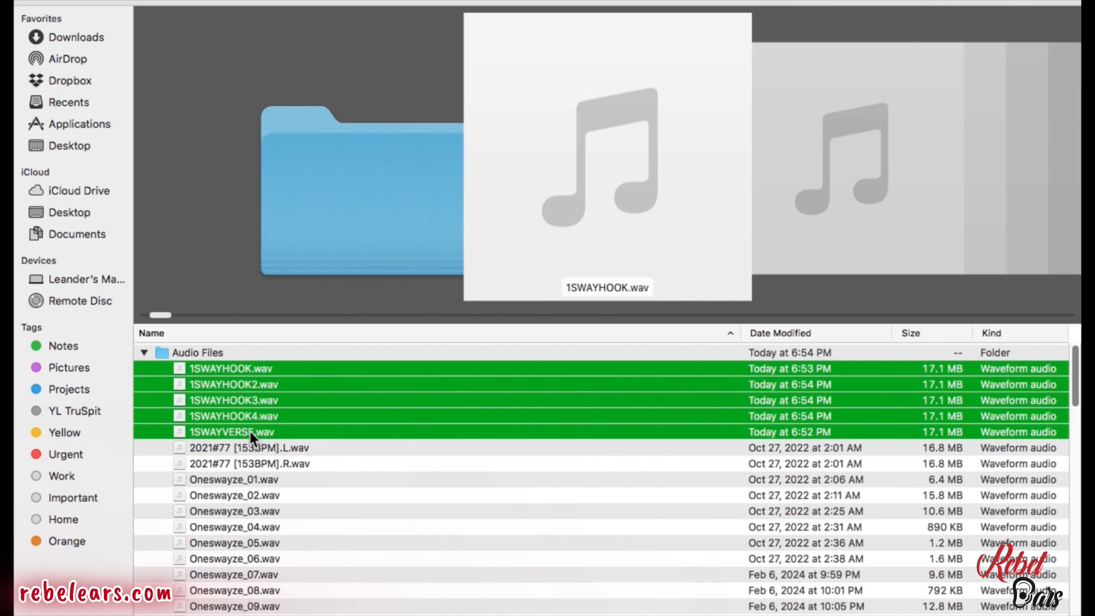
scroll(289, 425, "down", 1)
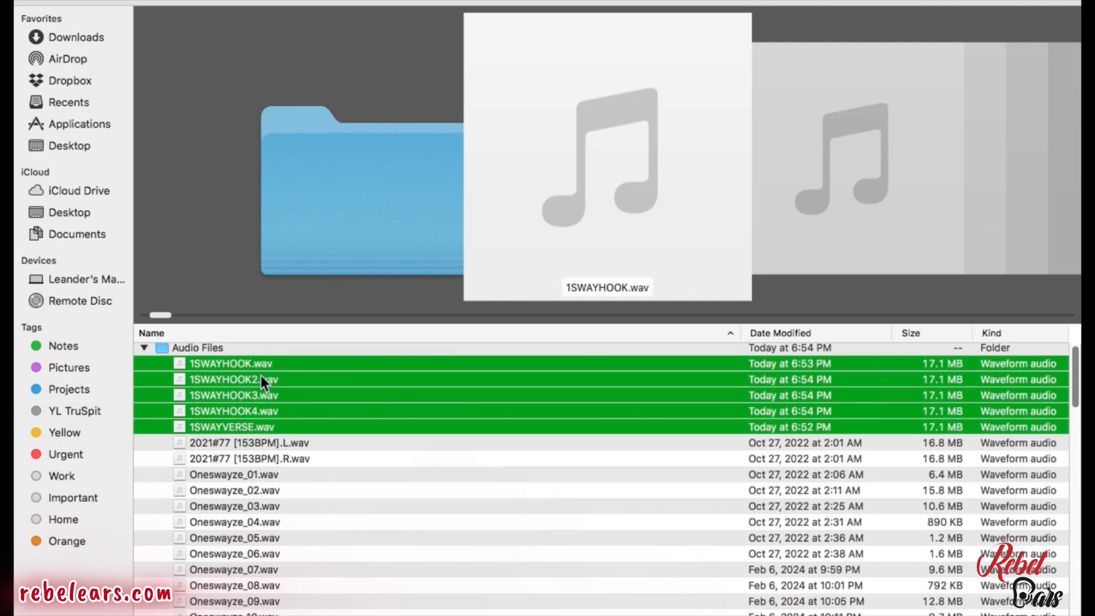
scroll(269, 394, "up", 1)
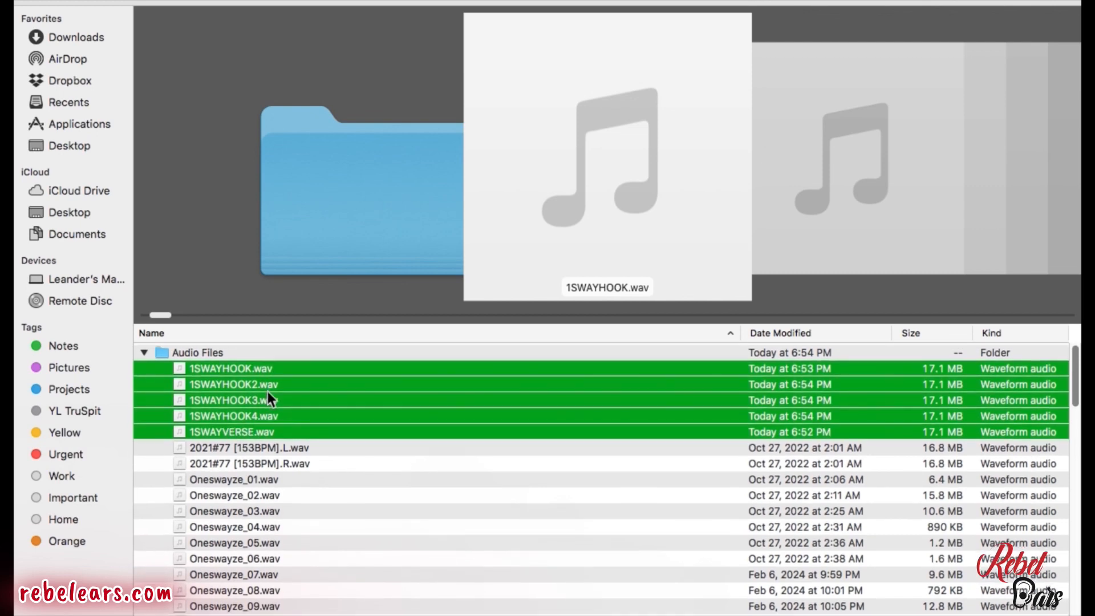